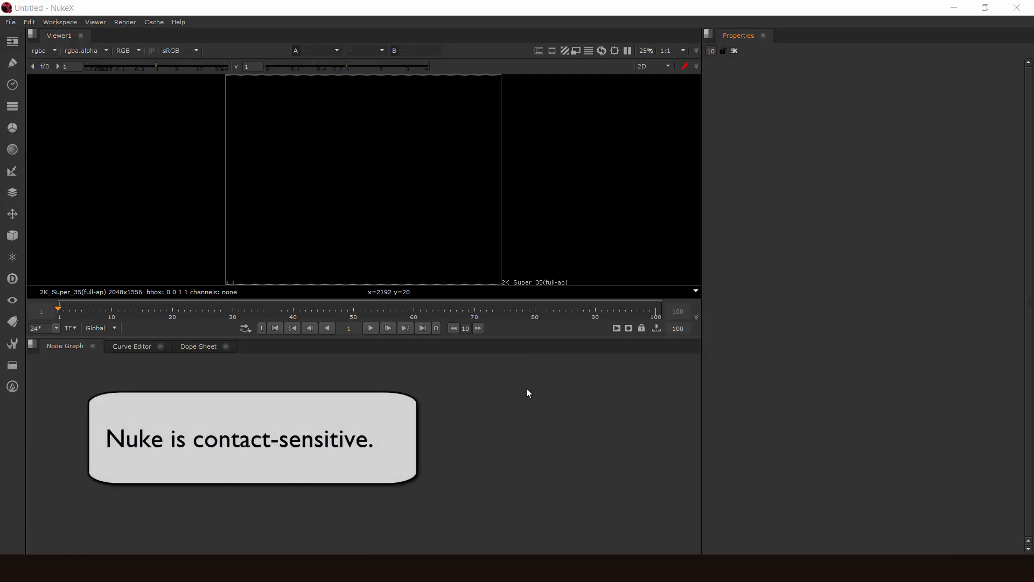
Try docking the Viewer panel with the node graph and with Properties, and return it to its original pane
{"action": "left_click_drag", "start_coordinate": [54, 34], "coordinate": [296, 420]}
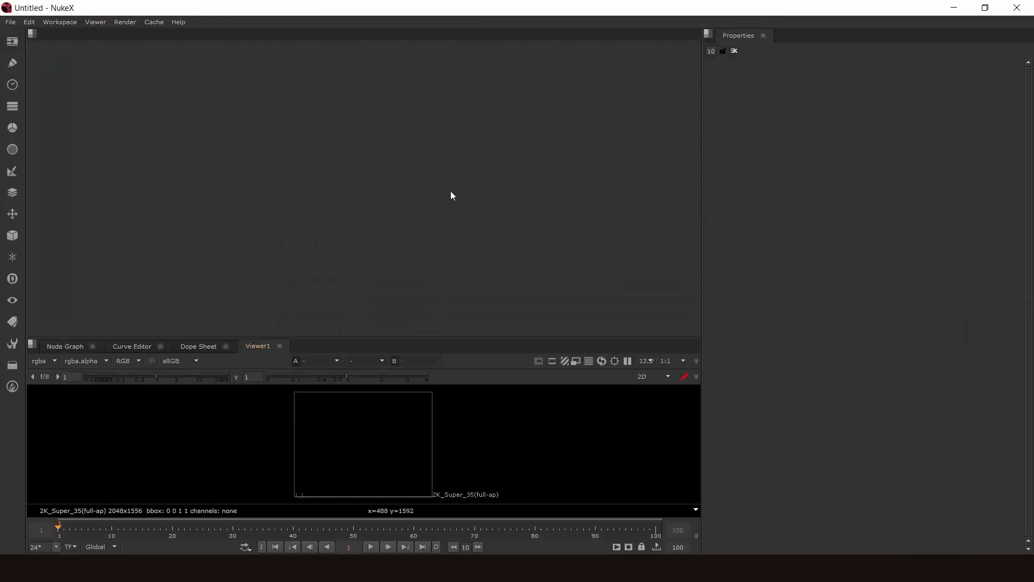
{"action": "left_click_drag", "start_coordinate": [258, 346], "coordinate": [781, 240]}
{"action": "left_click_drag", "start_coordinate": [775, 35], "coordinate": [268, 134]}
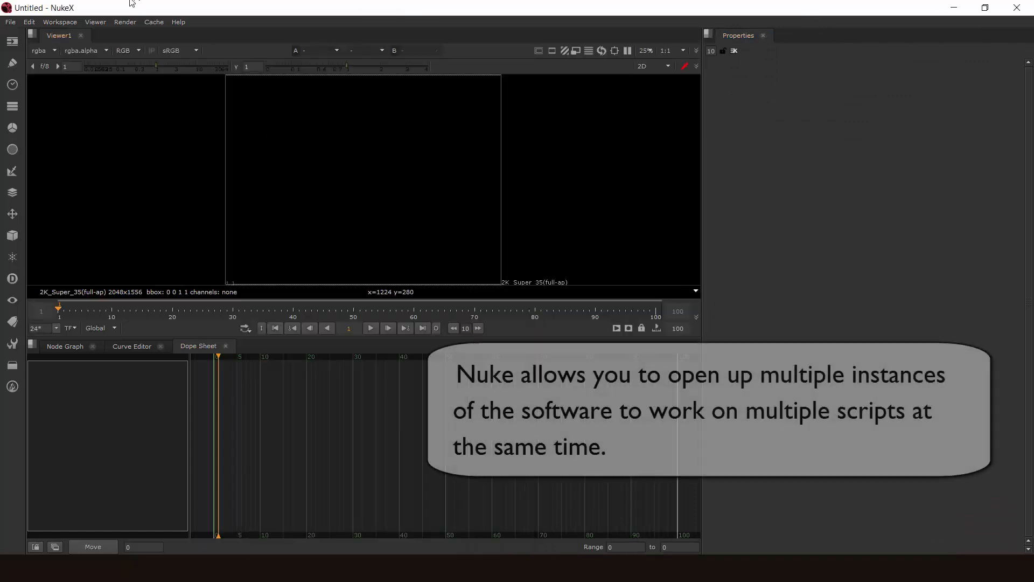
Create a new composition in a second window and dismiss the non-commercial version notice
{"action": "left_click", "coordinate": [11, 22]}
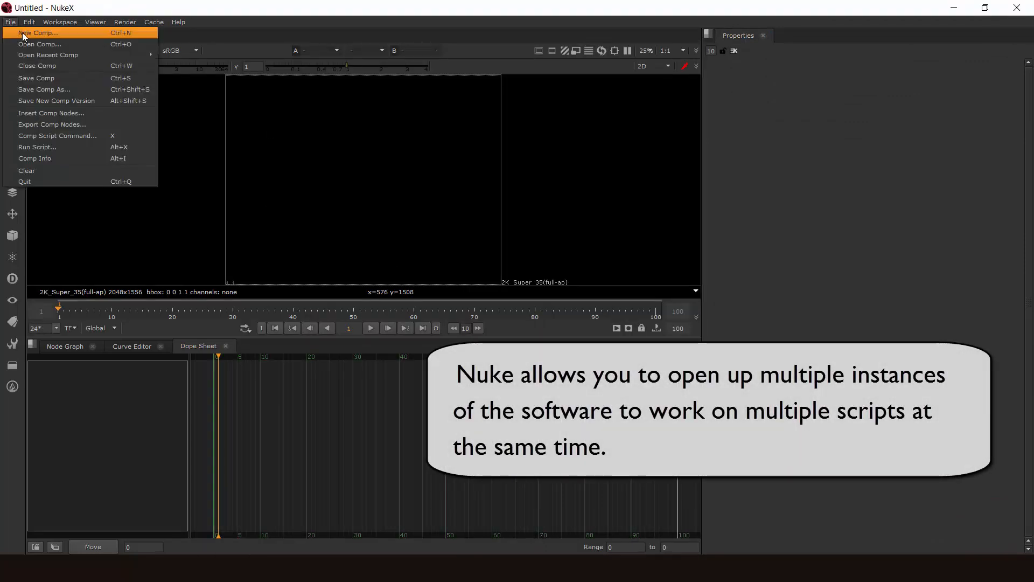
{"action": "left_click", "coordinate": [21, 32]}
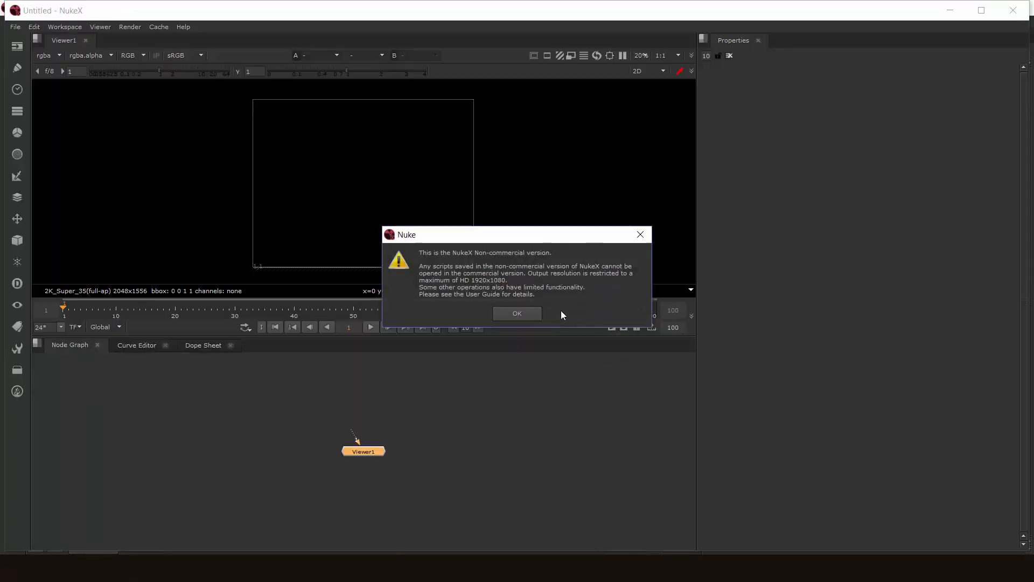
{"action": "left_click", "coordinate": [535, 313]}
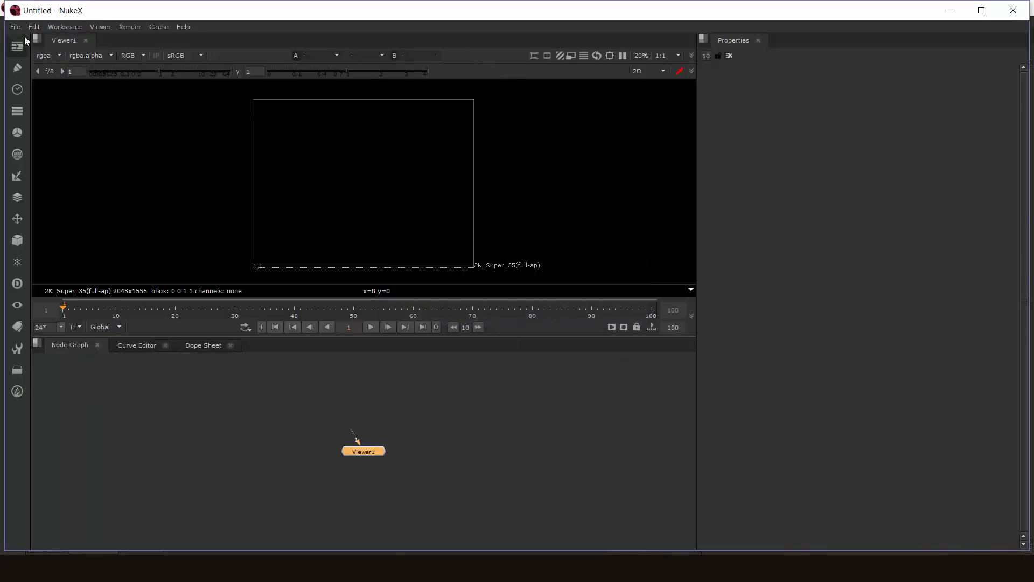
Reposition the new composition's window over the original one and close it
{"action": "left_click_drag", "start_coordinate": [168, 17], "coordinate": [442, 142]}
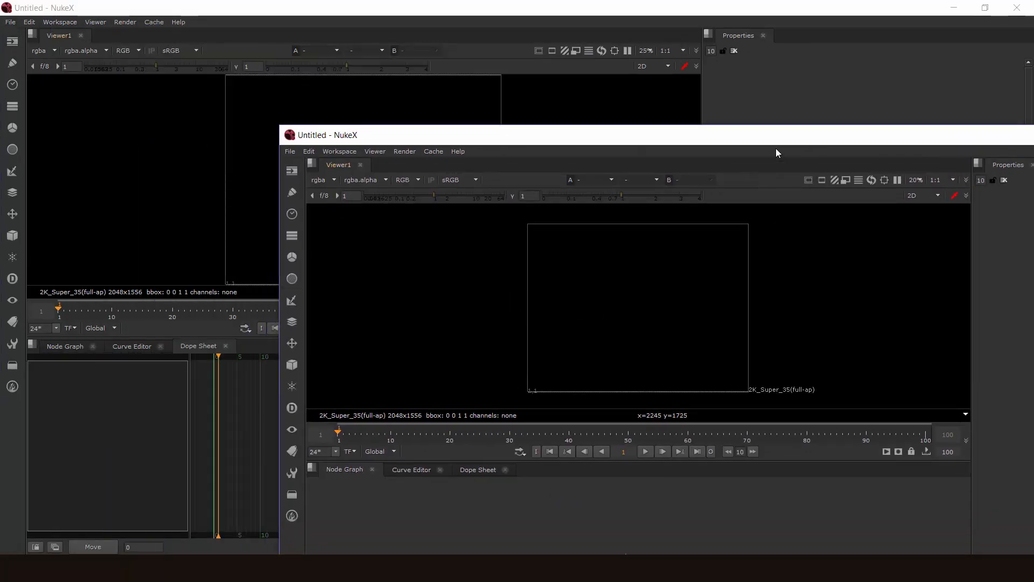
{"action": "left_click_drag", "start_coordinate": [775, 137], "coordinate": [412, 269]}
{"action": "left_click", "coordinate": [924, 267]}
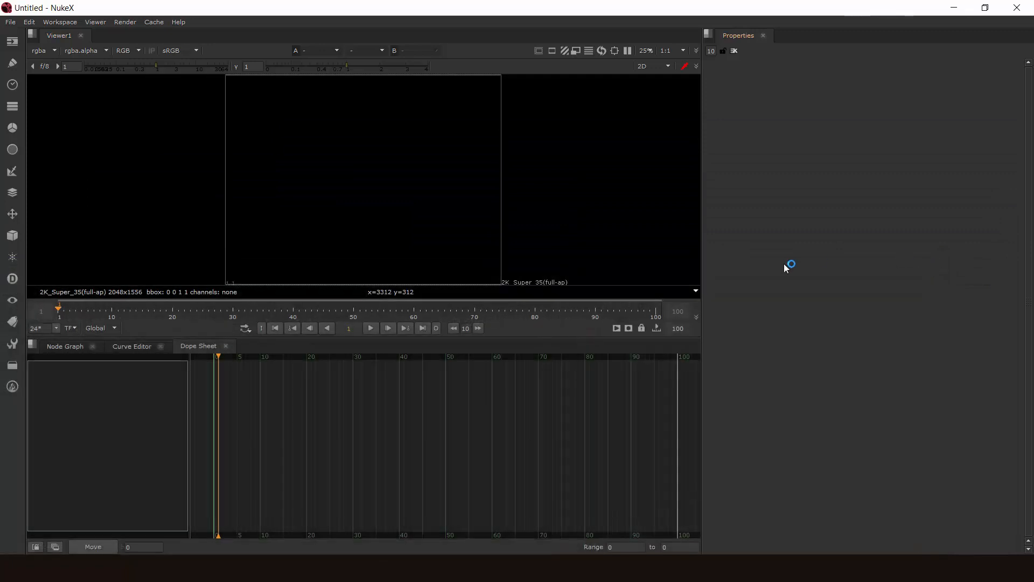
Show the Node Graph and pan around in both the node graph and the Viewer
{"action": "left_click", "coordinate": [63, 349]}
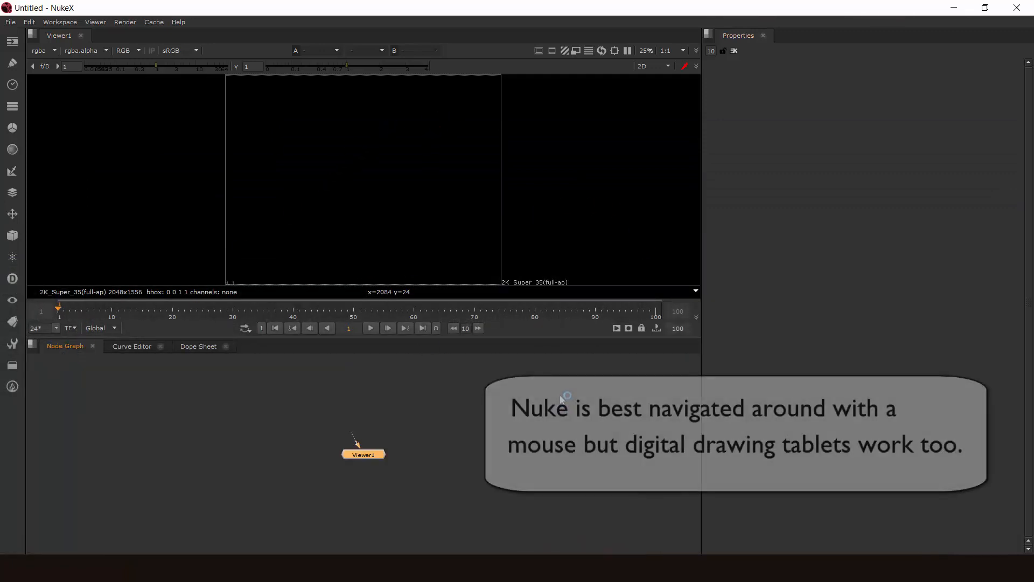
{"action": "middle_click_drag", "start_coordinate": [503, 391], "coordinate": [471, 386]}
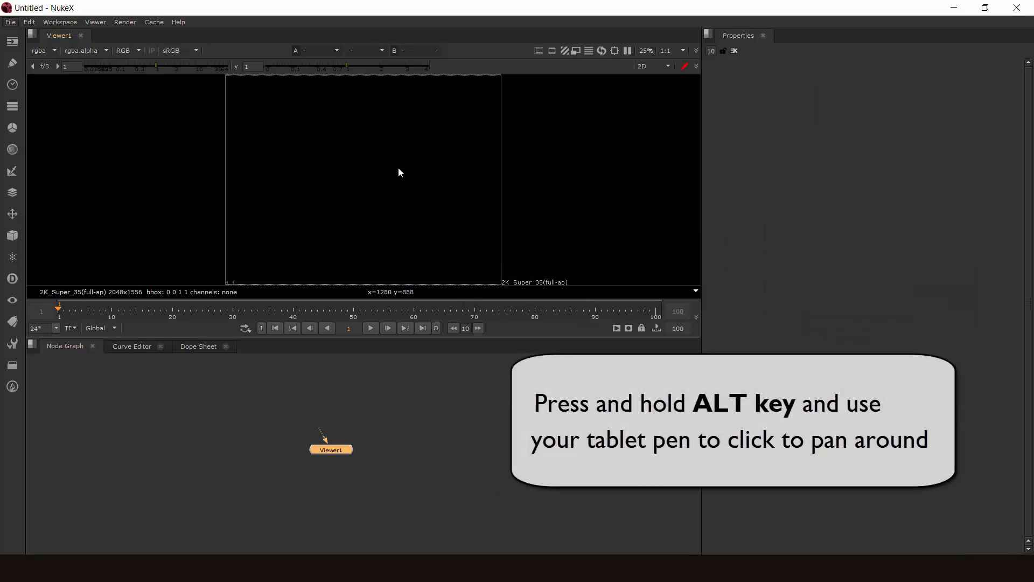
{"action": "left_click_drag", "start_coordinate": [399, 173], "coordinate": [487, 161], "text": "alt"}
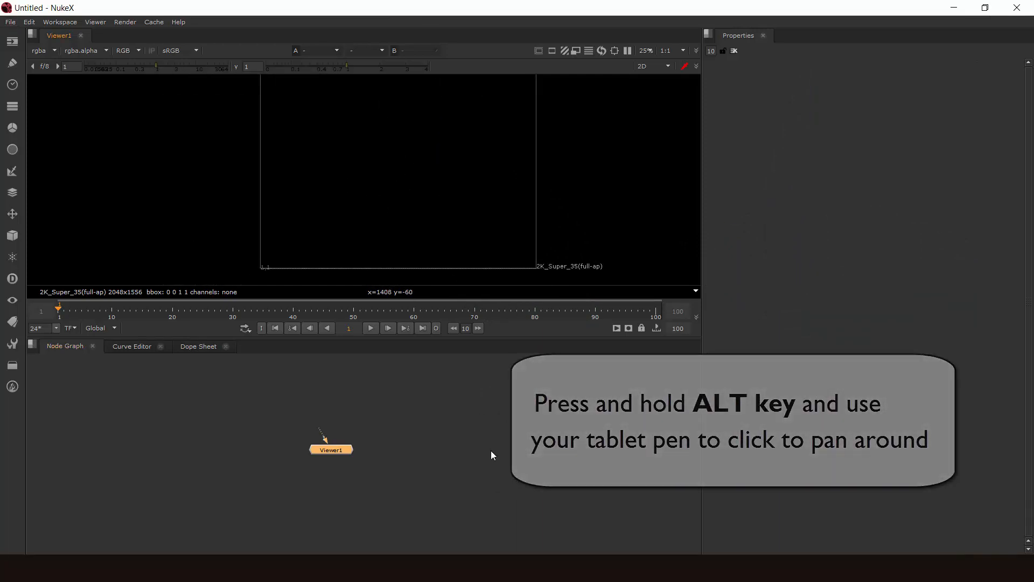
{"action": "left_click_drag", "start_coordinate": [490, 450], "coordinate": [545, 423], "text": "alt"}
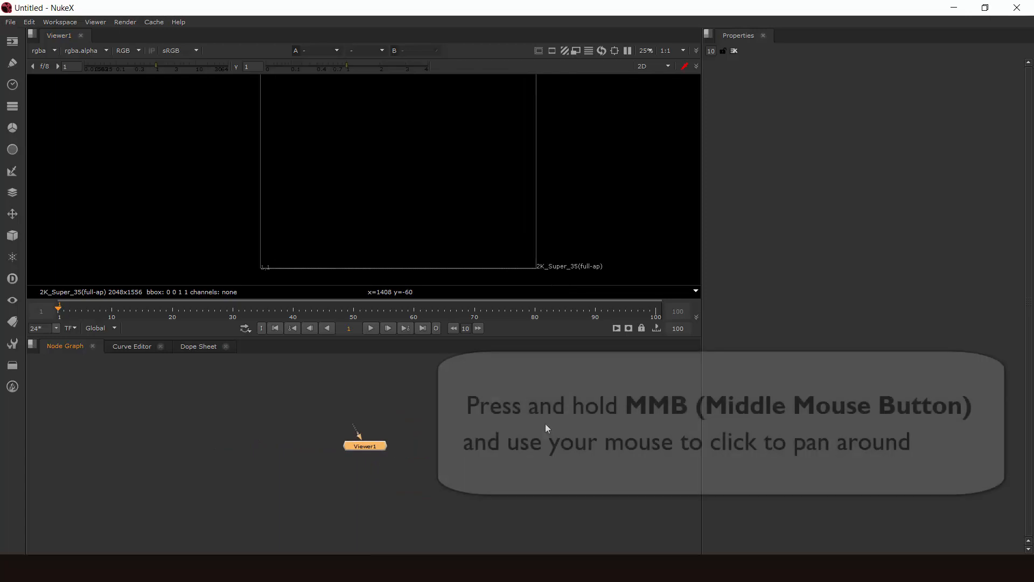
{"action": "mouse_move", "coordinate": [454, 459]}
{"action": "middle_mouse_down"}
{"action": "mouse_move", "coordinate": [409, 456]}
{"action": "mouse_move", "coordinate": [435, 460]}
{"action": "middle_mouse_up"}
{"action": "middle_click_drag", "start_coordinate": [427, 170], "coordinate": [453, 178]}
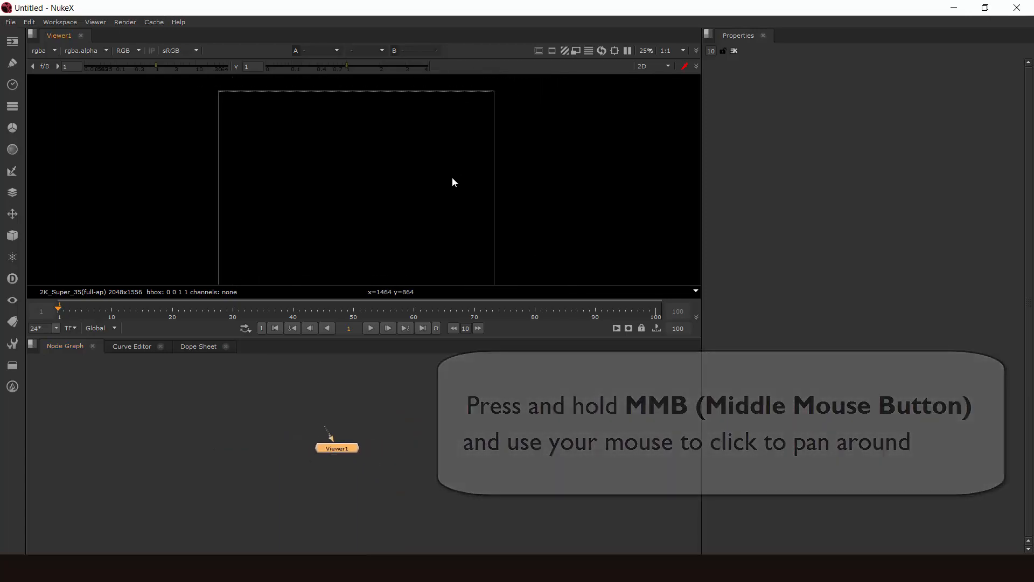
{"action": "middle_click_drag", "start_coordinate": [452, 178], "coordinate": [436, 180]}
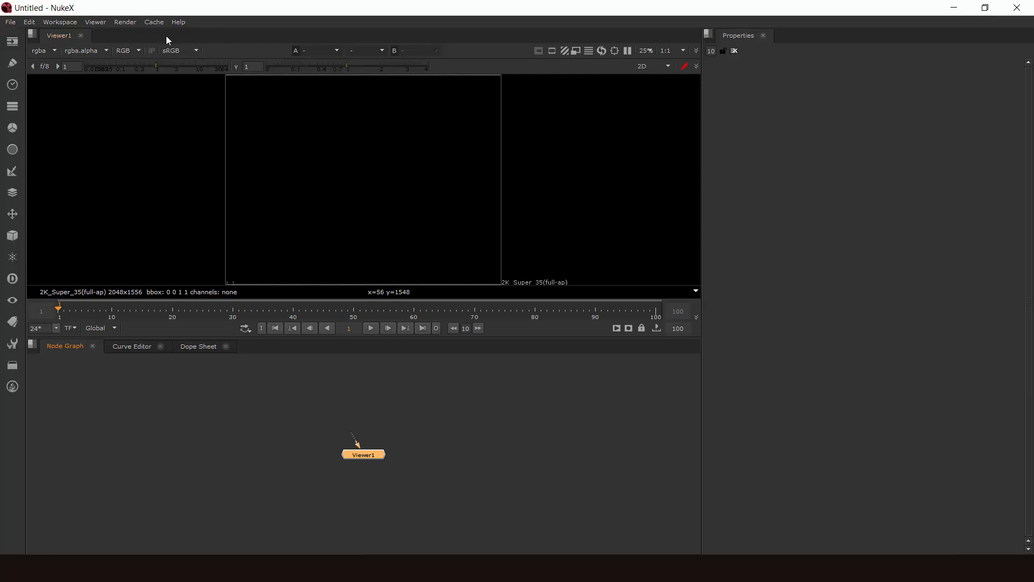
Switch to the Scripting workspace and return to the Compositing workspace
{"action": "left_click", "coordinate": [49, 22]}
{"action": "mouse_move", "coordinate": [132, 25]}
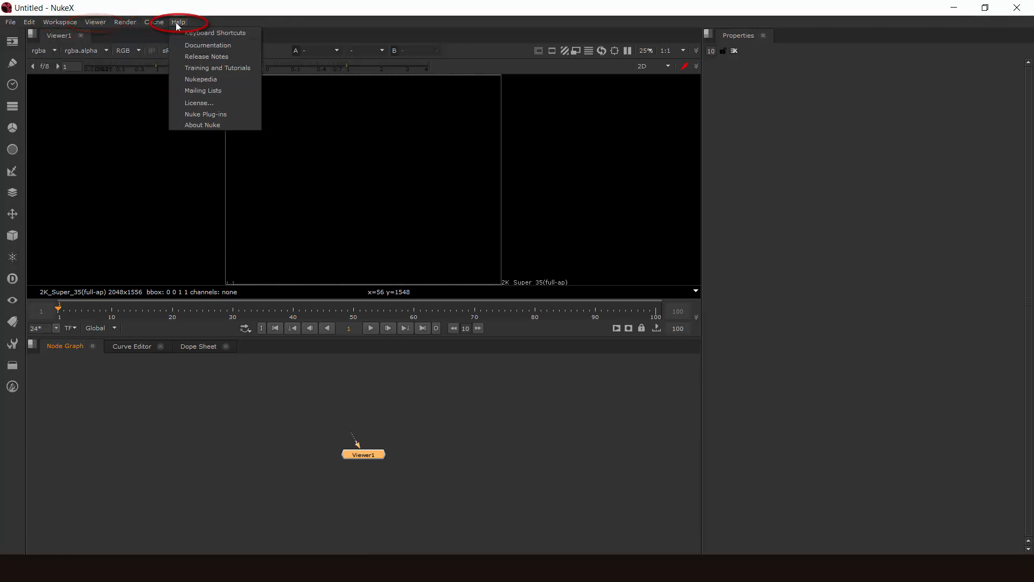
{"action": "mouse_move", "coordinate": [55, 25]}
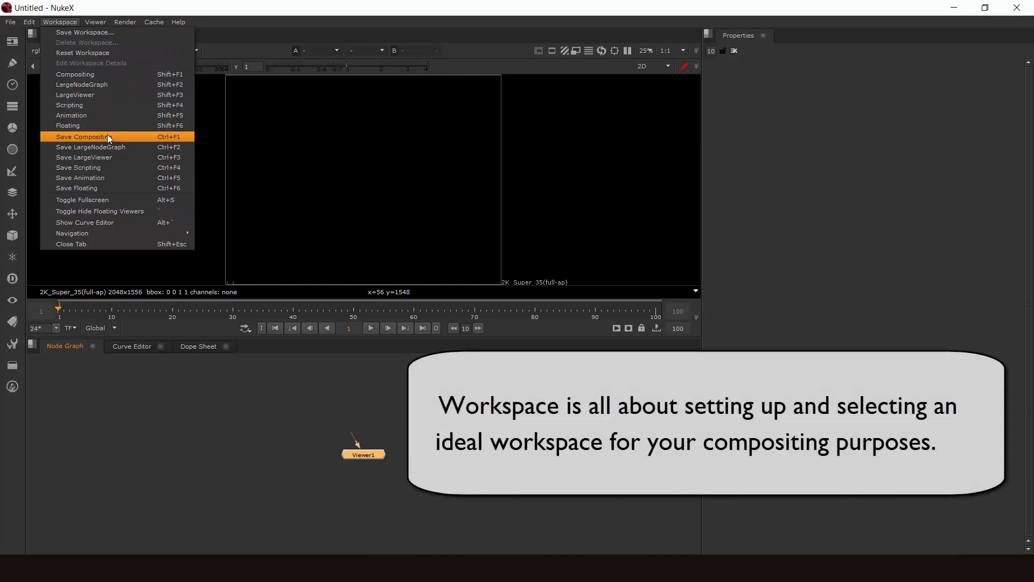
{"action": "left_click", "coordinate": [108, 105]}
{"action": "left_click", "coordinate": [60, 6]}
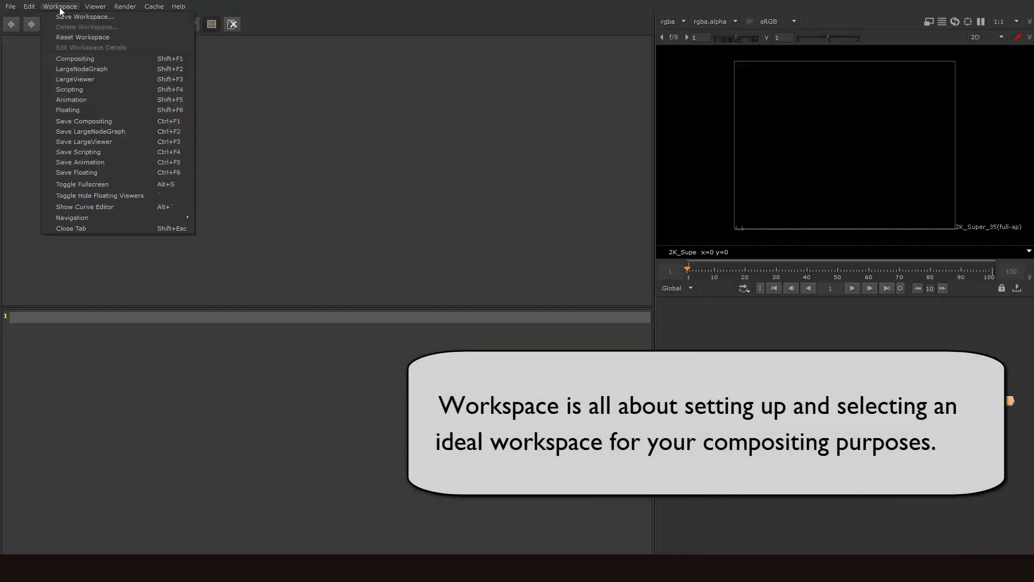
{"action": "left_click", "coordinate": [85, 48]}
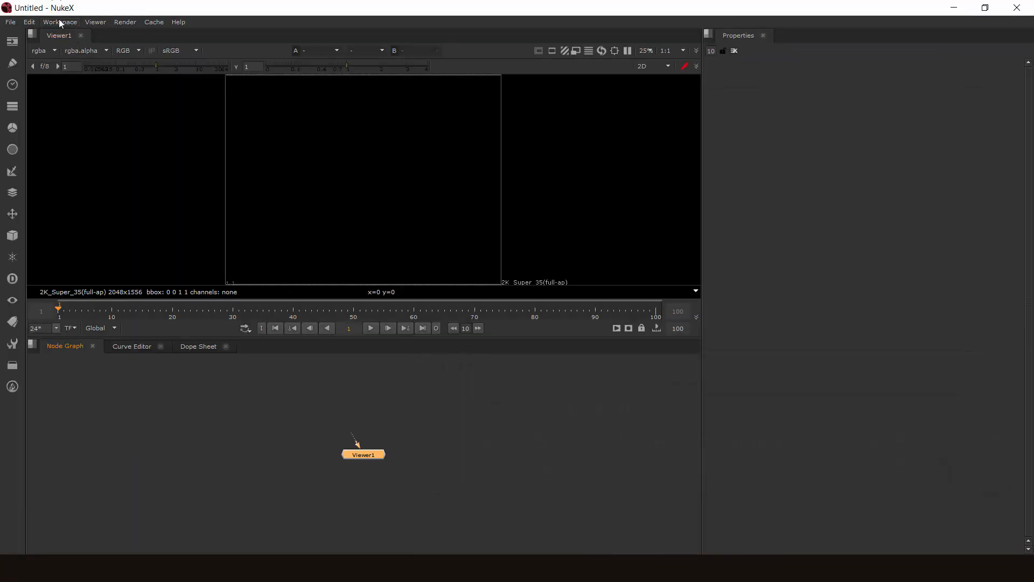
Switch to the Animation workspace and go back to the Compositing workspace
{"action": "left_click", "coordinate": [60, 22]}
{"action": "left_click", "coordinate": [85, 116]}
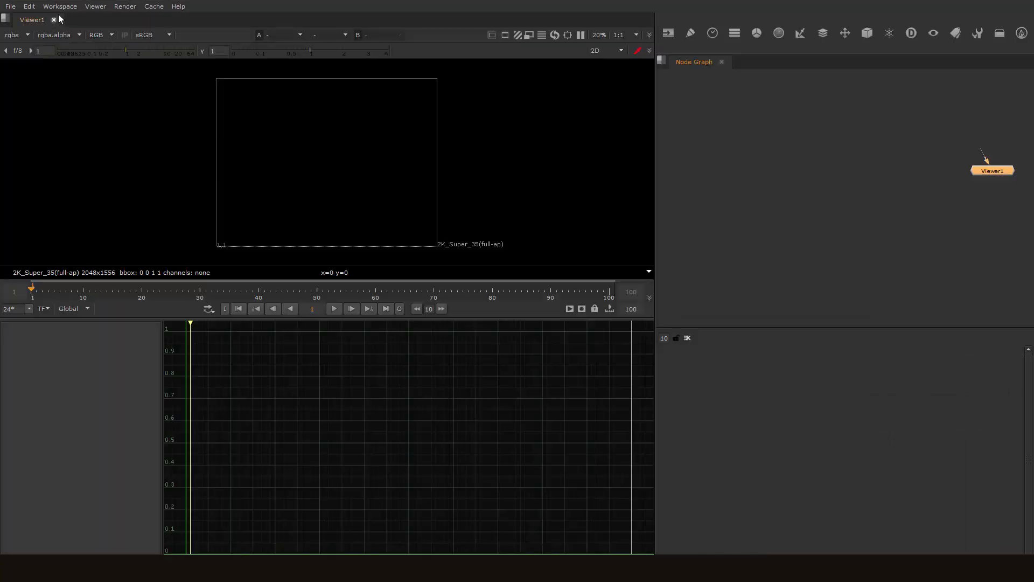
{"action": "left_click", "coordinate": [59, 6]}
{"action": "left_click", "coordinate": [80, 59]}
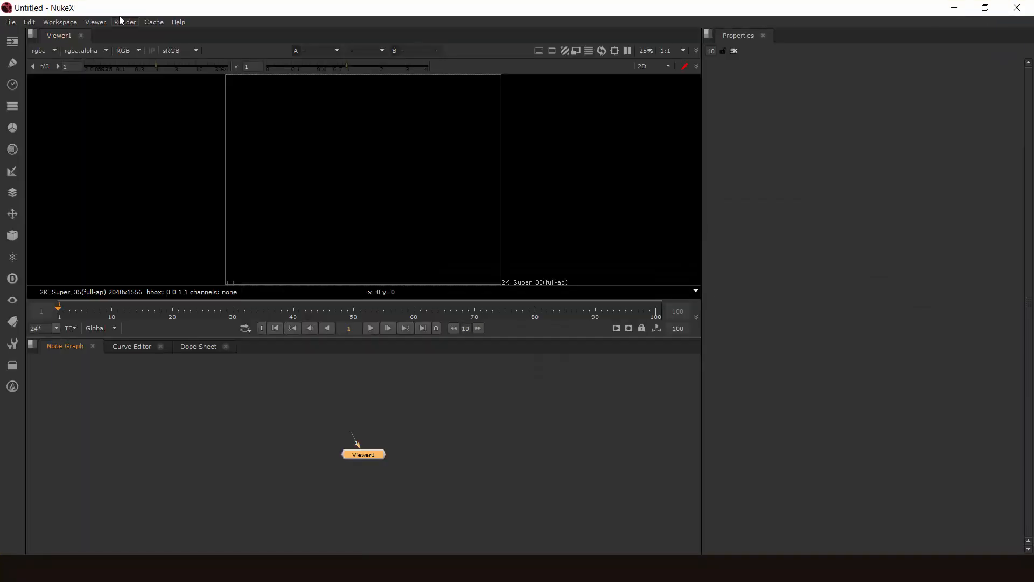
{"action": "left_click", "coordinate": [154, 22]}
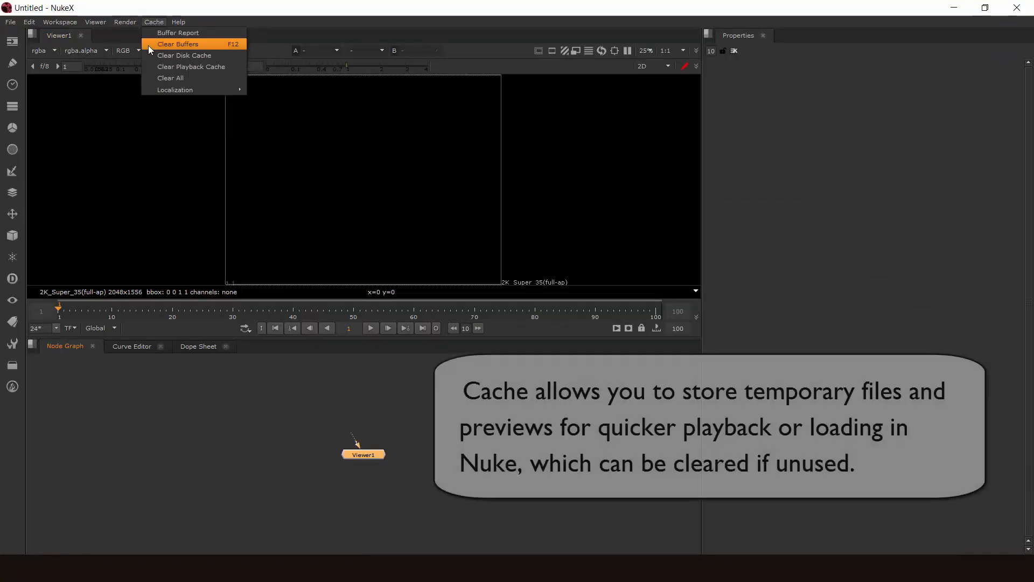
{"action": "mouse_move", "coordinate": [177, 90]}
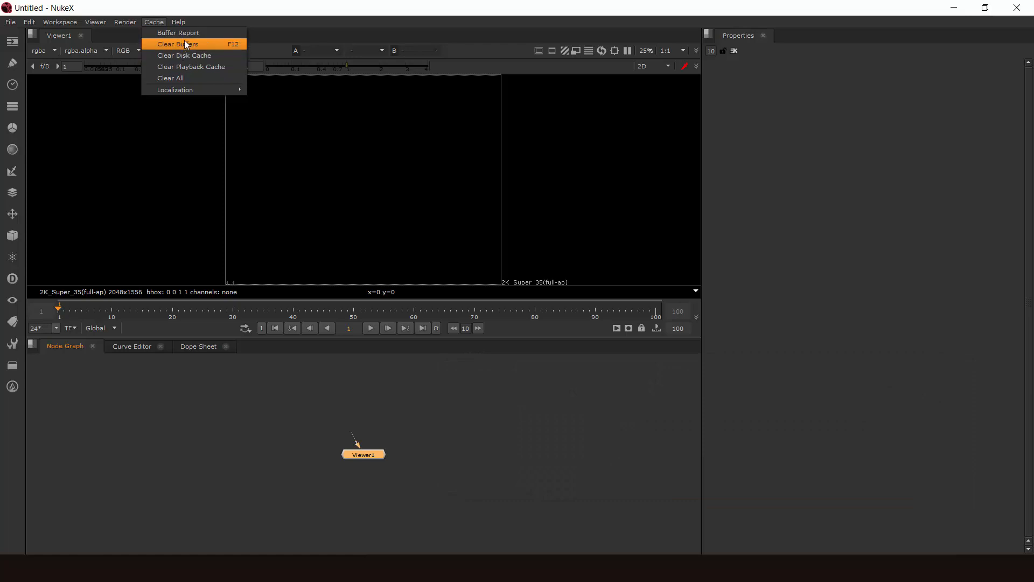
{"action": "mouse_move", "coordinate": [128, 24]}
{"action": "mouse_move", "coordinate": [95, 24]}
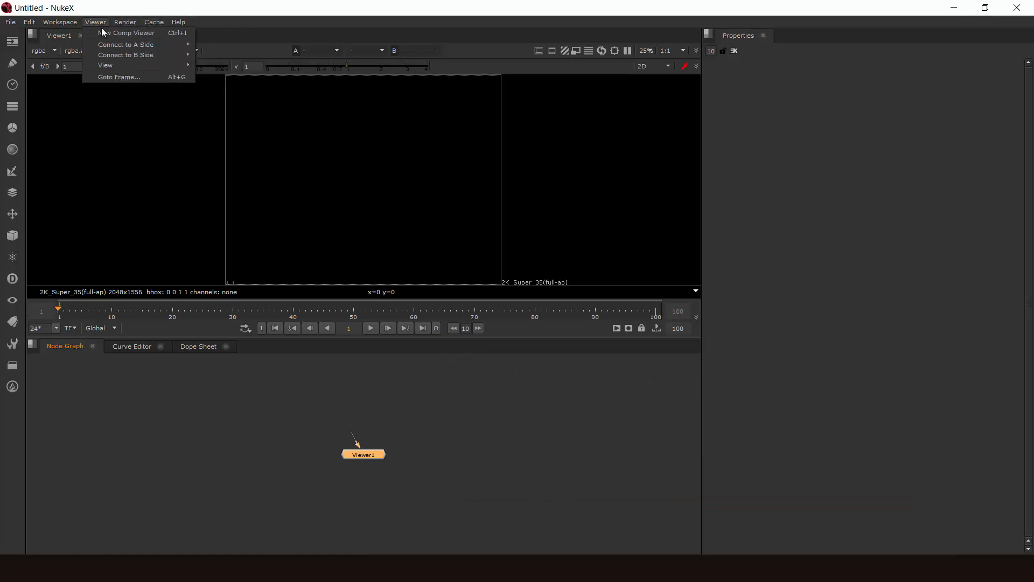
{"action": "mouse_move", "coordinate": [116, 68]}
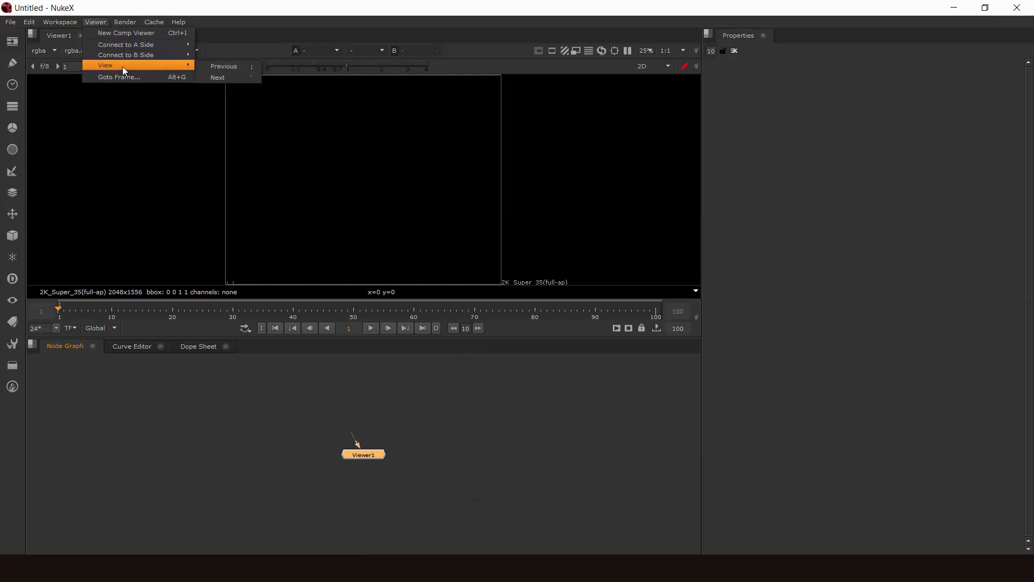
{"action": "mouse_move", "coordinate": [185, 26]}
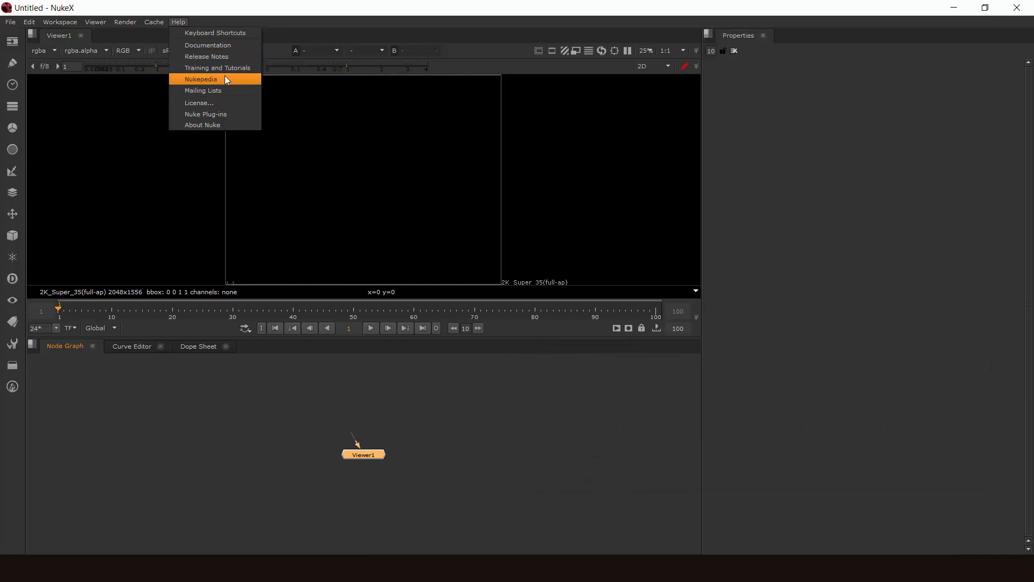
{"action": "left_click", "coordinate": [253, 21]}
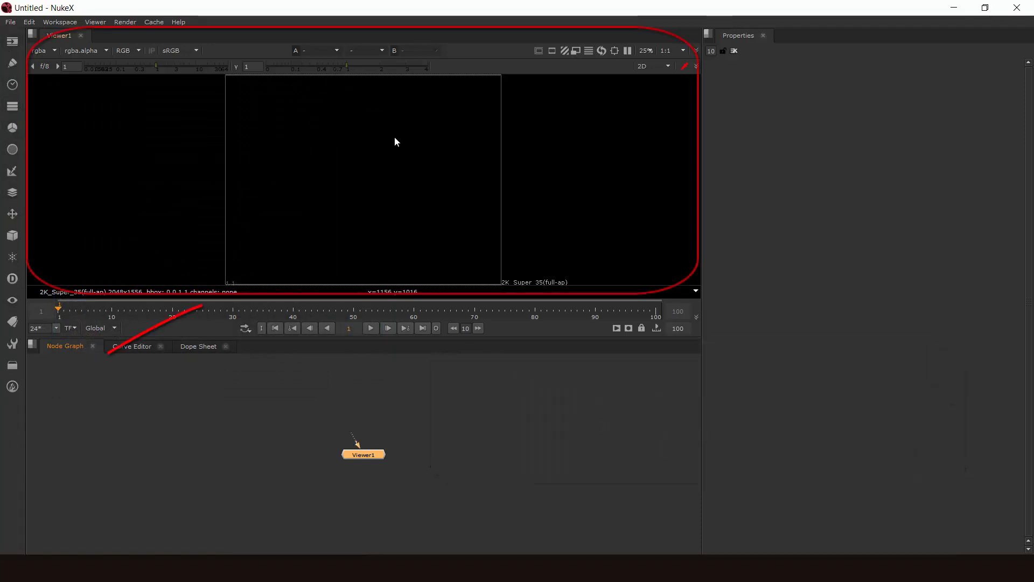
Import the Godiva Wide folder from File Explorer into the node graph and display its footage through Viewer1
{"action": "mouse_move", "coordinate": [356, 199]}
{"action": "middle_mouse_down"}
{"action": "mouse_move", "coordinate": [253, 199]}
{"action": "mouse_move", "coordinate": [344, 208]}
{"action": "mouse_move", "coordinate": [290, 213]}
{"action": "mouse_move", "coordinate": [307, 145]}
{"action": "mouse_move", "coordinate": [309, 177]}
{"action": "middle_mouse_up"}
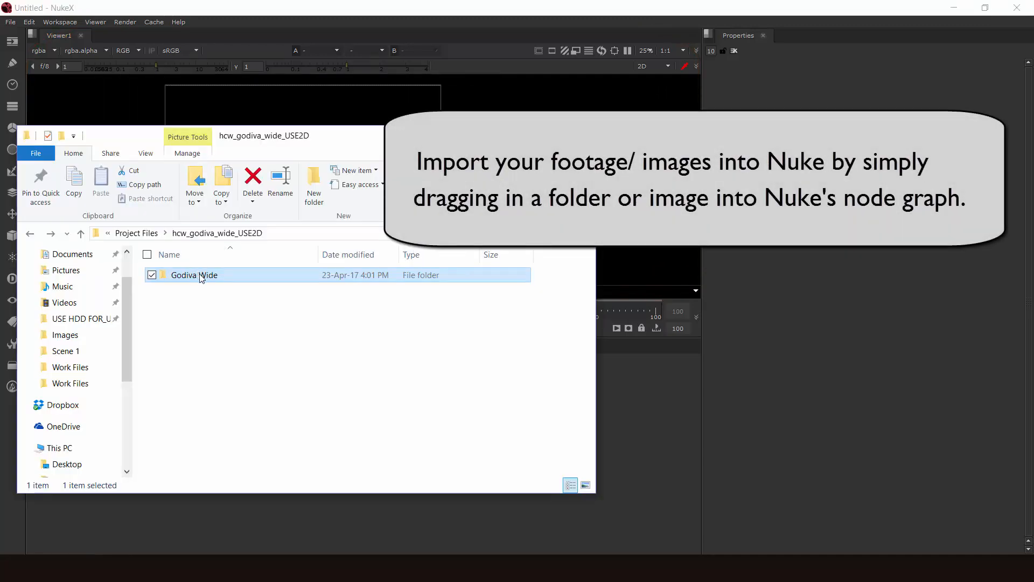
{"action": "left_click_drag", "start_coordinate": [199, 275], "coordinate": [626, 437]}
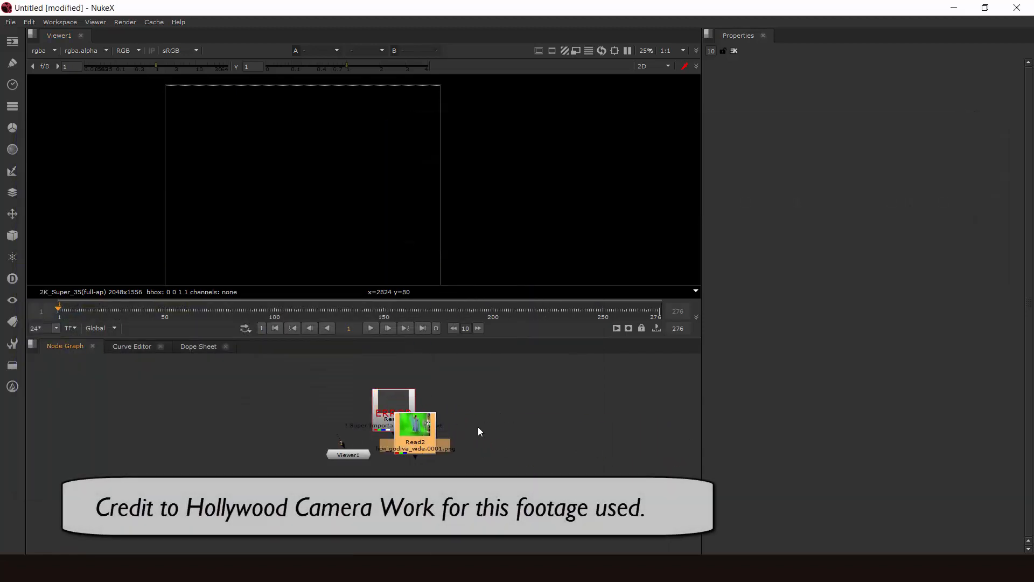
{"action": "key", "text": "1"}
Move the Godiva footage node clear of the error Read node, to its right, and deselect it
{"action": "mouse_move", "coordinate": [428, 445]}
{"action": "left_mouse_down"}
{"action": "mouse_move", "coordinate": [446, 445]}
{"action": "mouse_move", "coordinate": [431, 436]}
{"action": "left_mouse_up"}
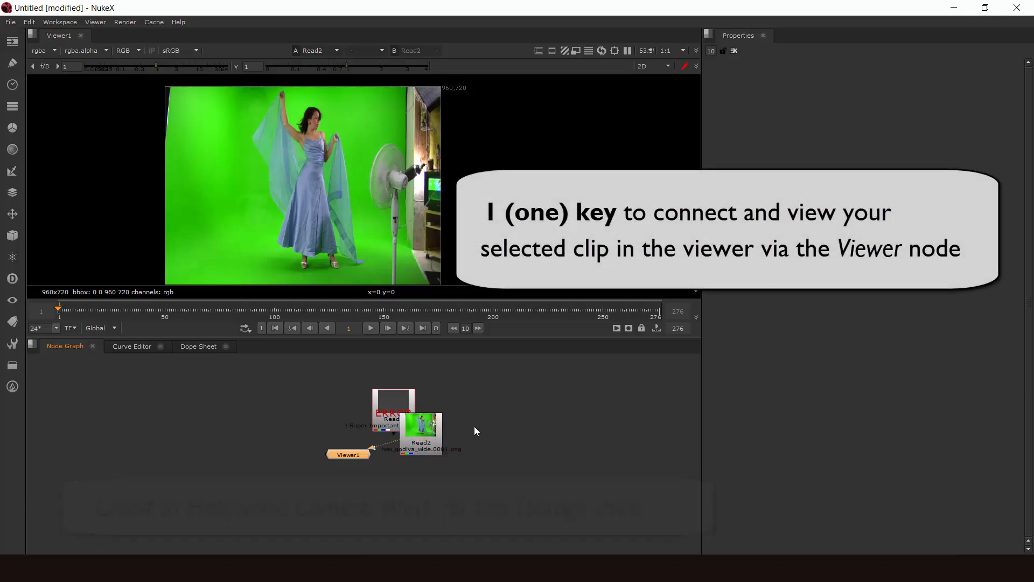
{"action": "left_click_drag", "start_coordinate": [431, 430], "coordinate": [465, 425]}
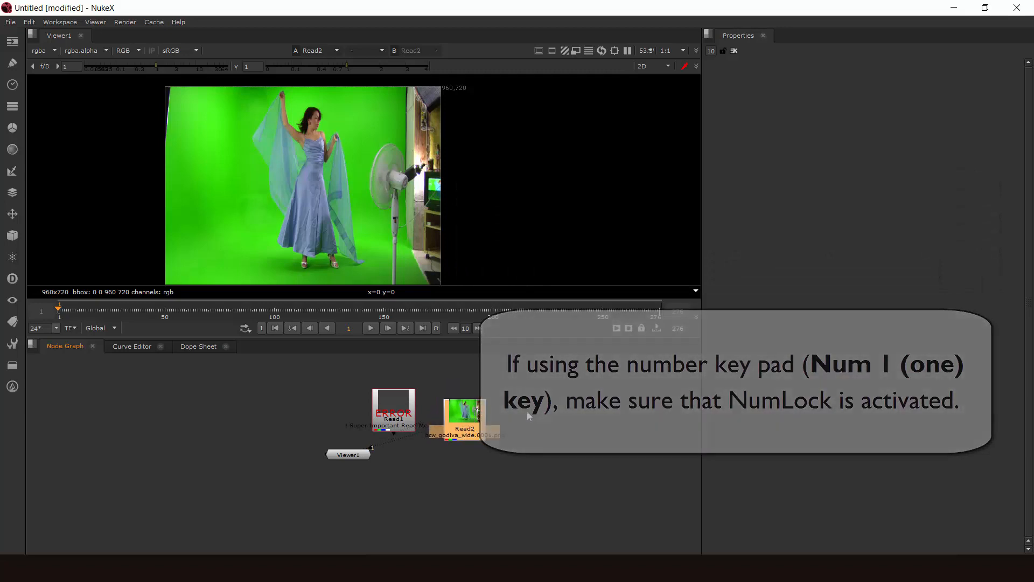
{"action": "left_click", "coordinate": [526, 411]}
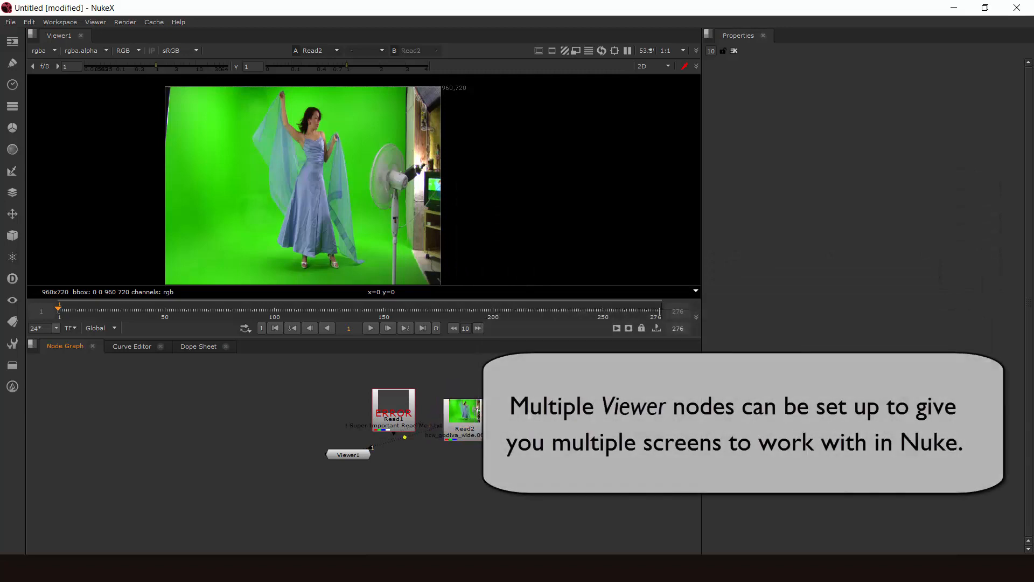
Create two more Viewer nodes and place the second one just below the first
{"action": "key", "text": "ctrl+i"}
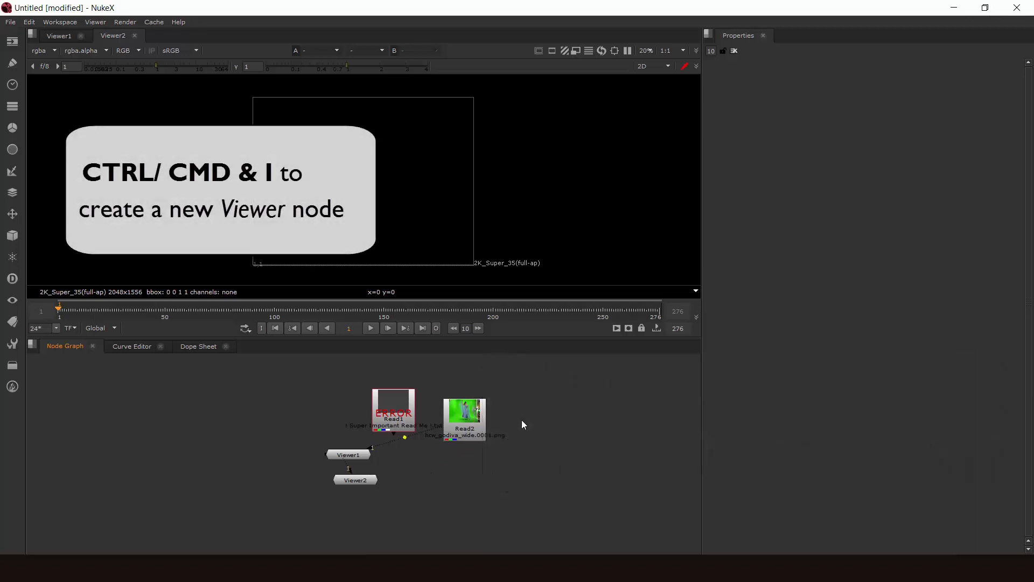
{"action": "key", "text": "ctrl+i"}
{"action": "left_click_drag", "start_coordinate": [522, 414], "coordinate": [387, 494]}
{"action": "left_click", "coordinate": [506, 460]}
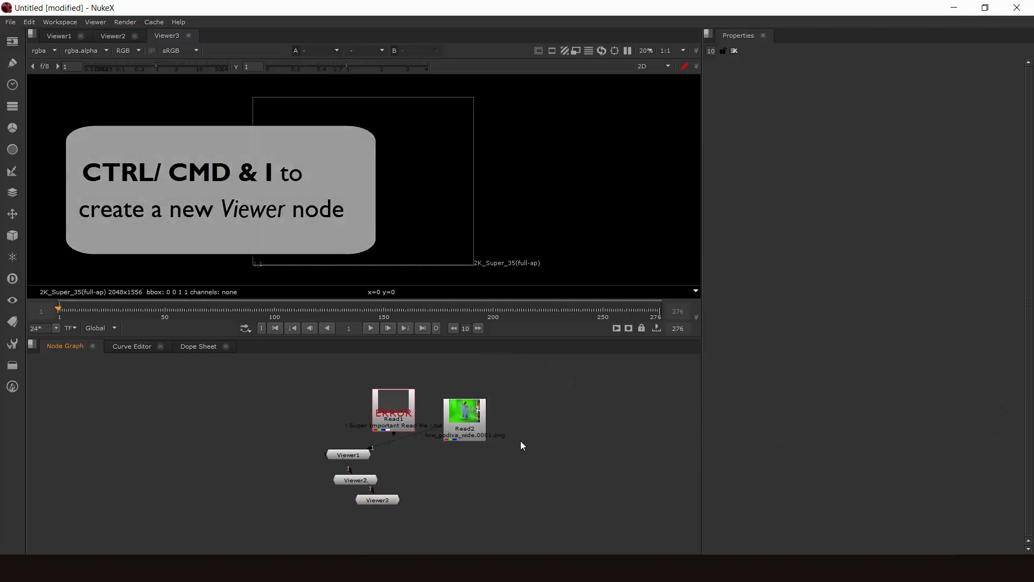
Add another Viewer node through the node search and place it to the right of Viewer2
{"action": "key", "text": "Tab"}
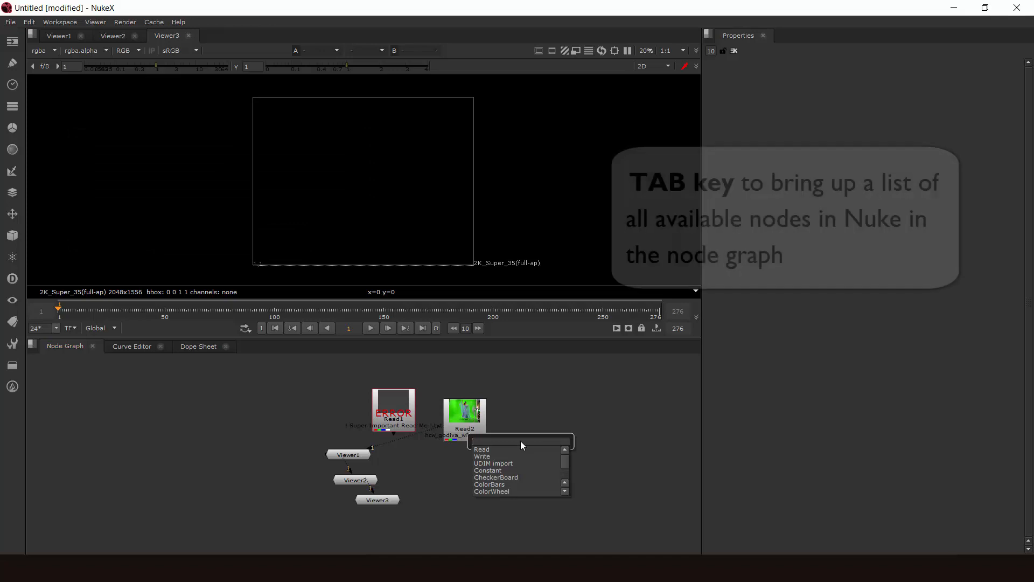
{"action": "type", "text": "viewe"}
{"action": "key", "text": "Return"}
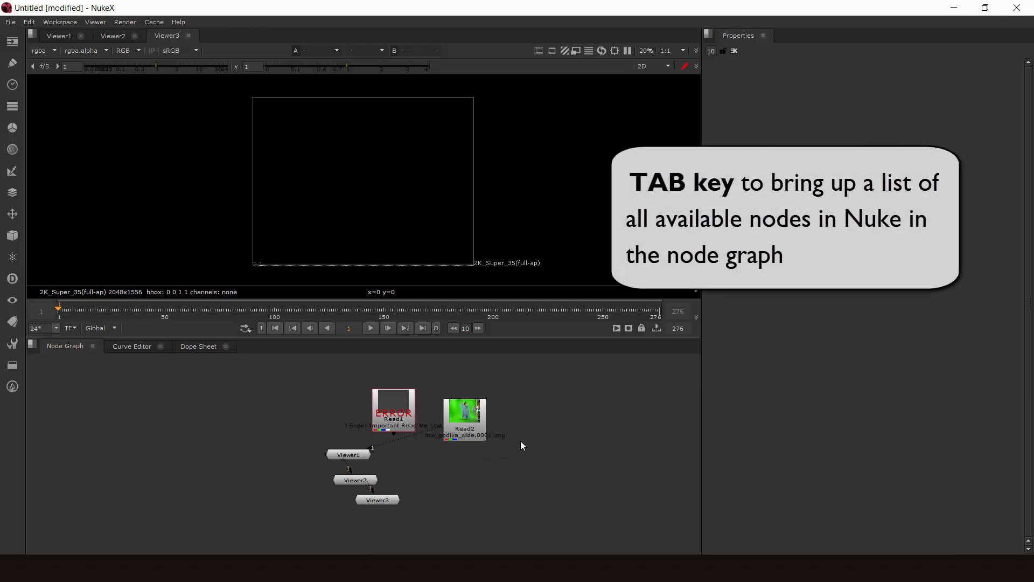
{"action": "left_click_drag", "start_coordinate": [518, 440], "coordinate": [427, 468]}
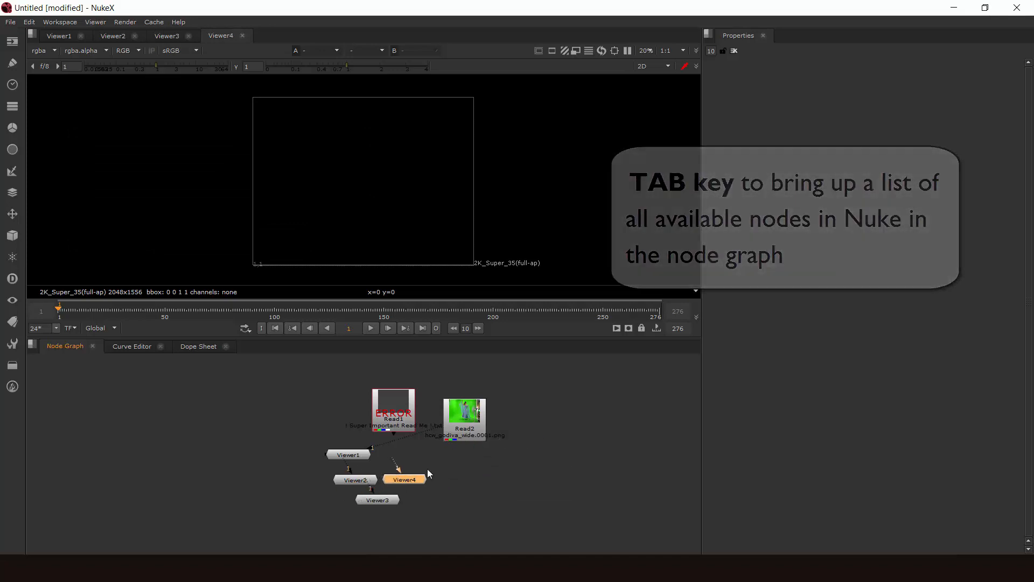
Switch to Viewer1 and brighten the displayed Godiva footage with a gain of 6.5 and a gamma of 1.94
{"action": "left_click", "coordinate": [101, 24]}
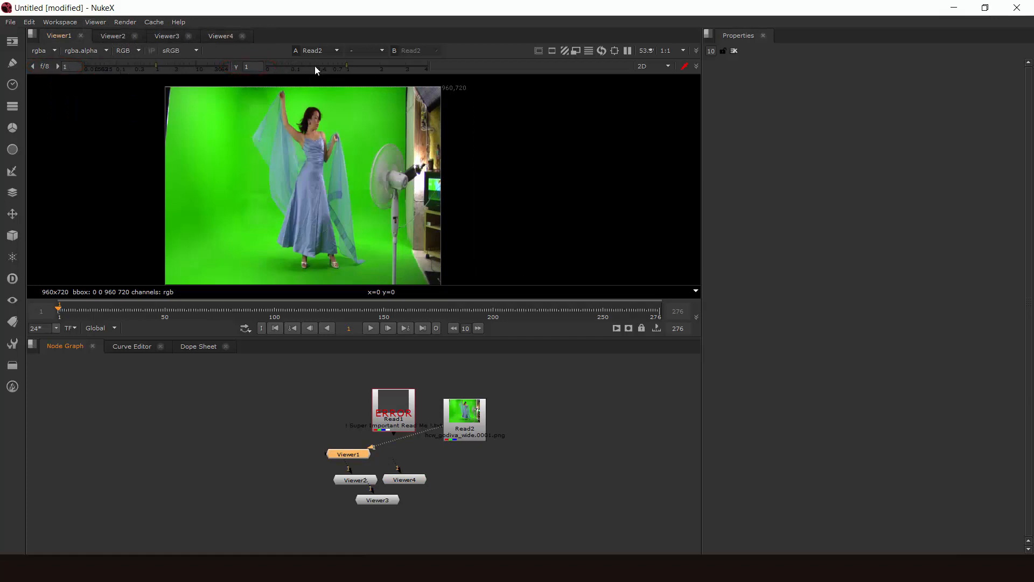
{"action": "middle_click_drag", "start_coordinate": [331, 189], "coordinate": [375, 192]}
{"action": "middle_click_drag", "start_coordinate": [295, 170], "coordinate": [274, 171]}
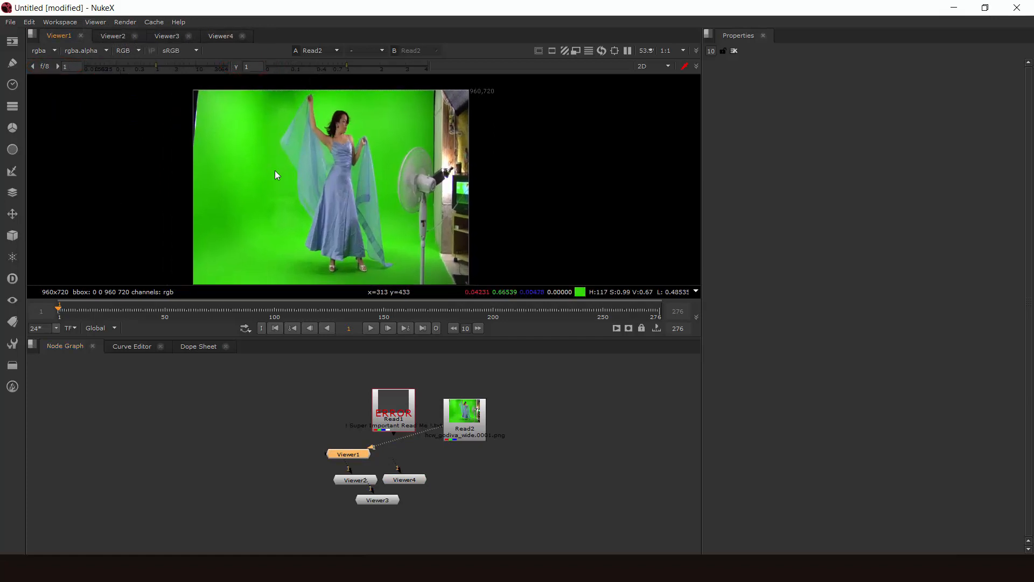
{"action": "left_click_drag", "start_coordinate": [458, 418], "coordinate": [460, 413]}
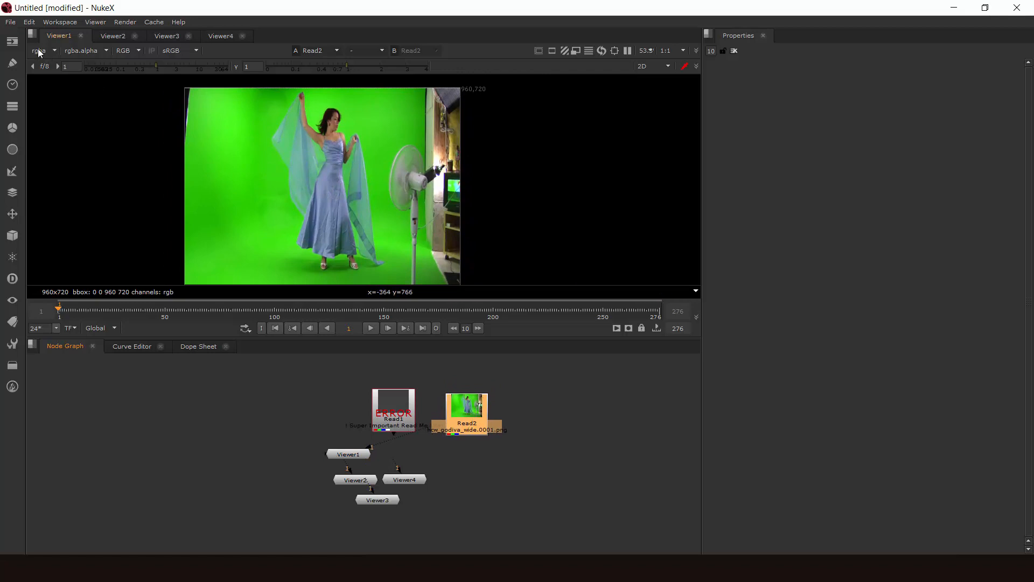
{"action": "left_click_drag", "start_coordinate": [156, 66], "coordinate": [188, 66]}
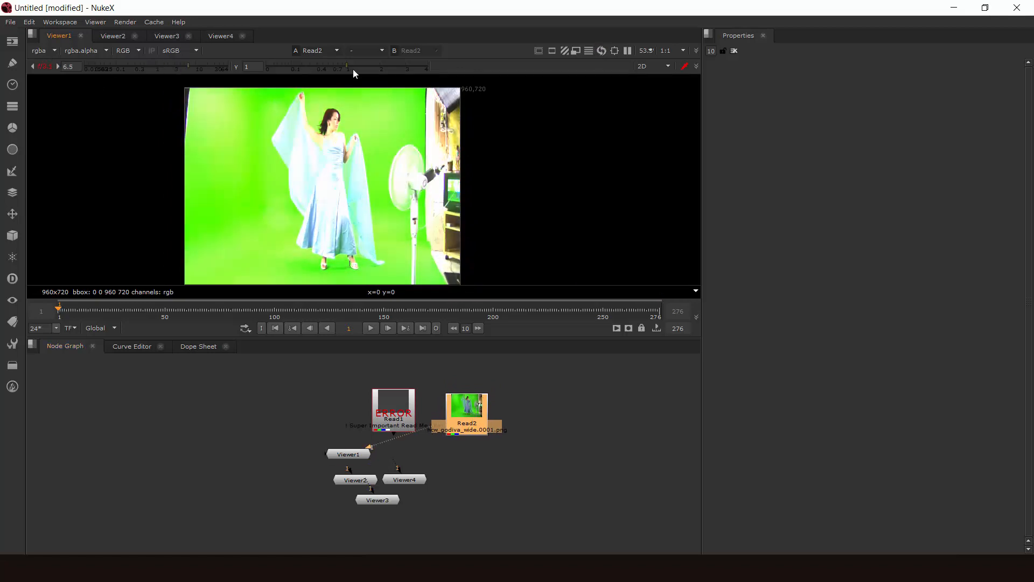
{"action": "left_click_drag", "start_coordinate": [347, 67], "coordinate": [379, 68]}
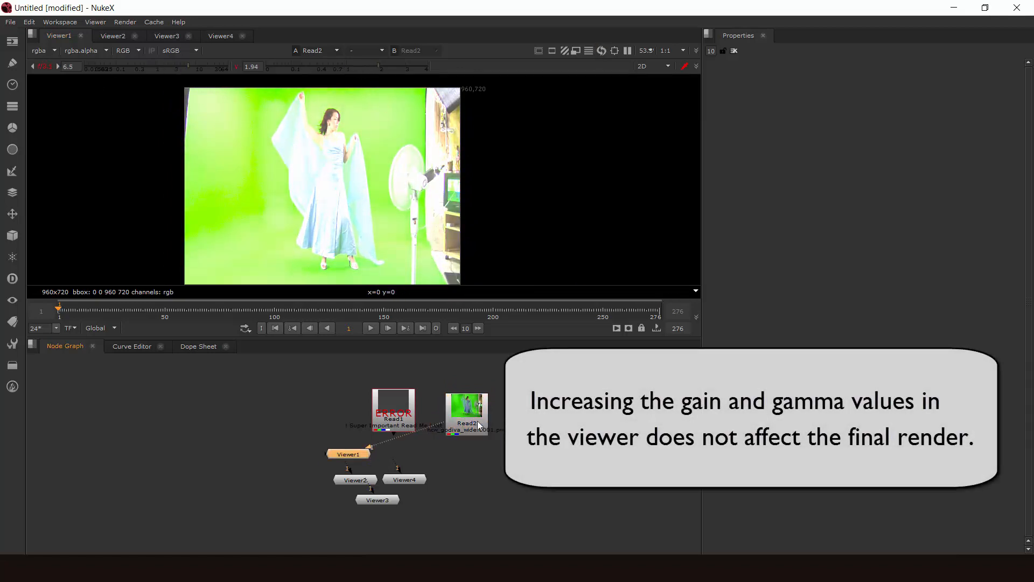
Shift the Godiva Read node slightly in the node graph and open its properties
{"action": "left_click_drag", "start_coordinate": [470, 421], "coordinate": [501, 426]}
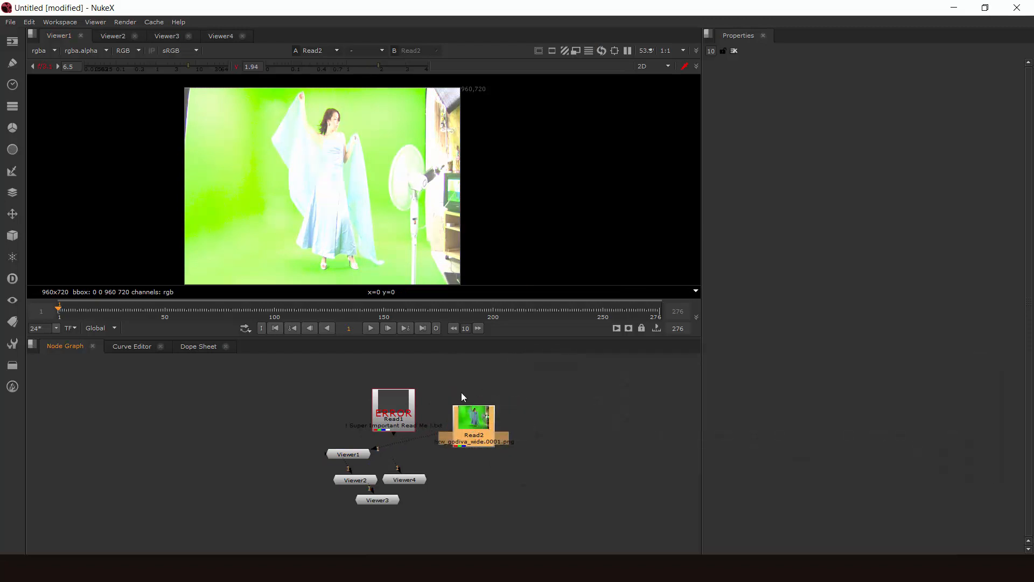
{"action": "double_click", "coordinate": [474, 431]}
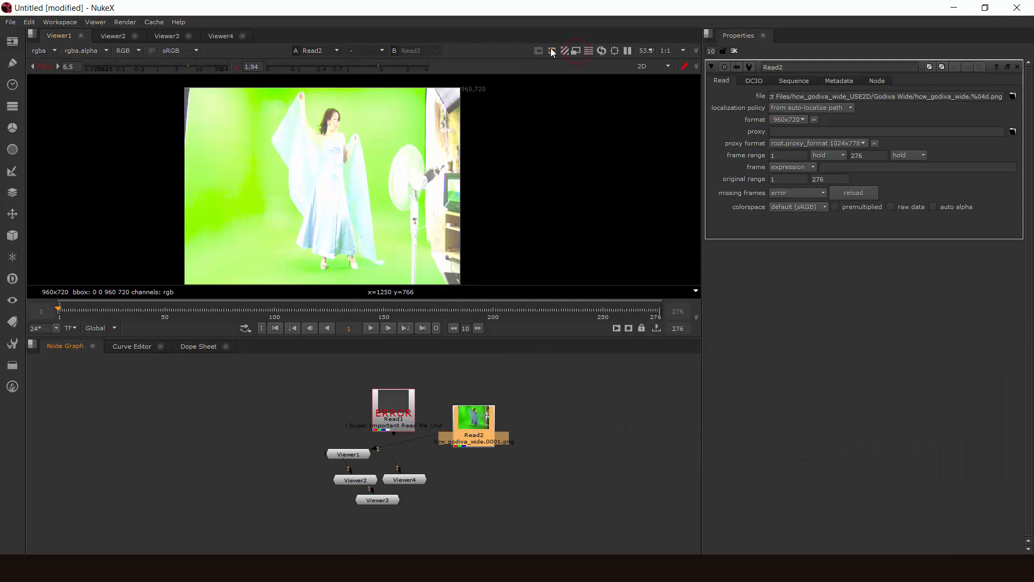
Toggle the viewer's proxy mode on, off and on again, leaving it enabled for the Godiva footage
{"action": "left_click", "coordinate": [579, 50]}
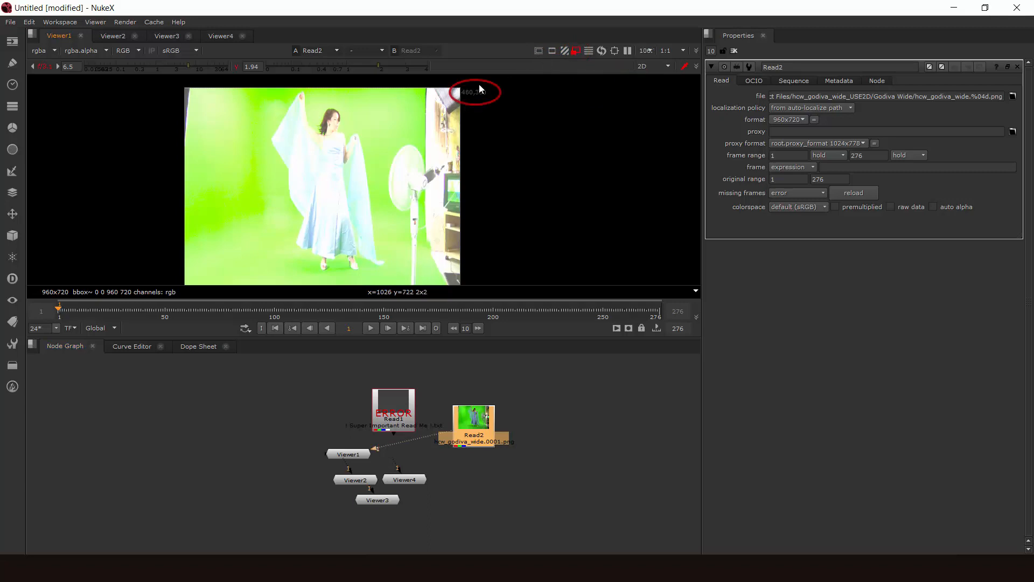
{"action": "left_click", "coordinate": [572, 52]}
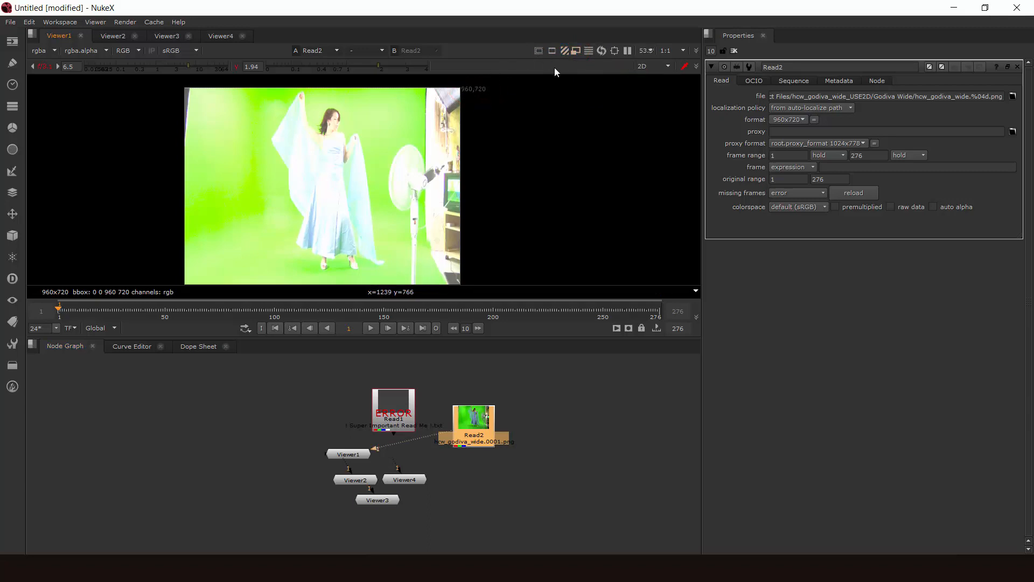
{"action": "left_click", "coordinate": [575, 51]}
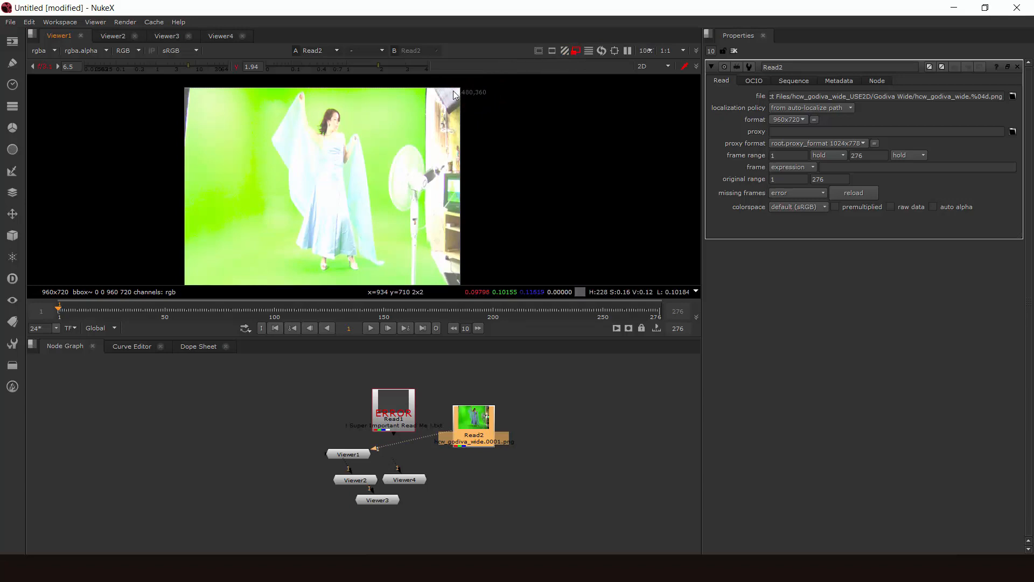
{"action": "mouse_move", "coordinate": [465, 144]}
{"action": "middle_mouse_down"}
{"action": "mouse_move", "coordinate": [519, 155]}
{"action": "mouse_move", "coordinate": [482, 143]}
{"action": "middle_mouse_up"}
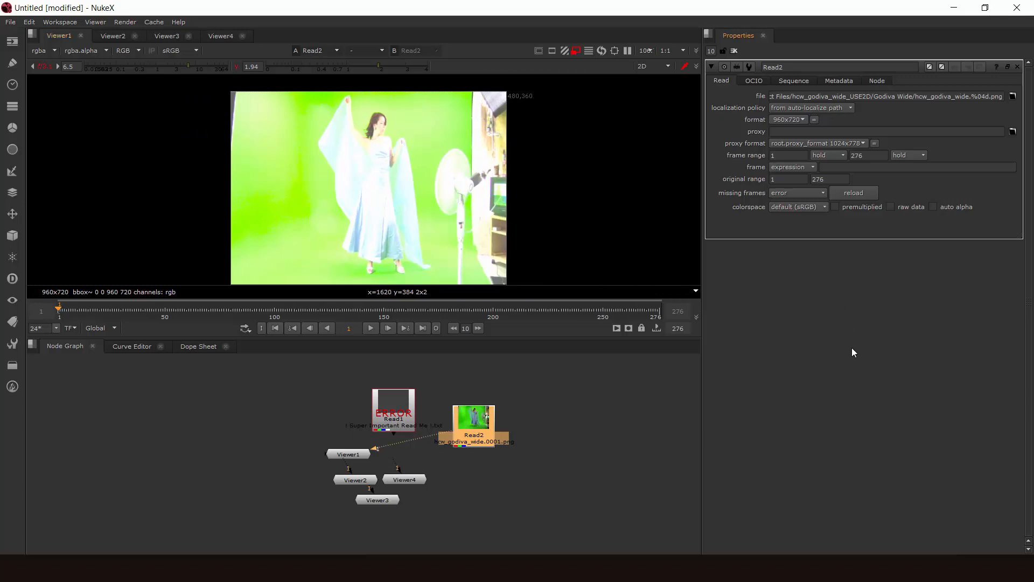
Open the project settings, try the format option for the proxy mode, and return it to scale
{"action": "key", "text": "s"}
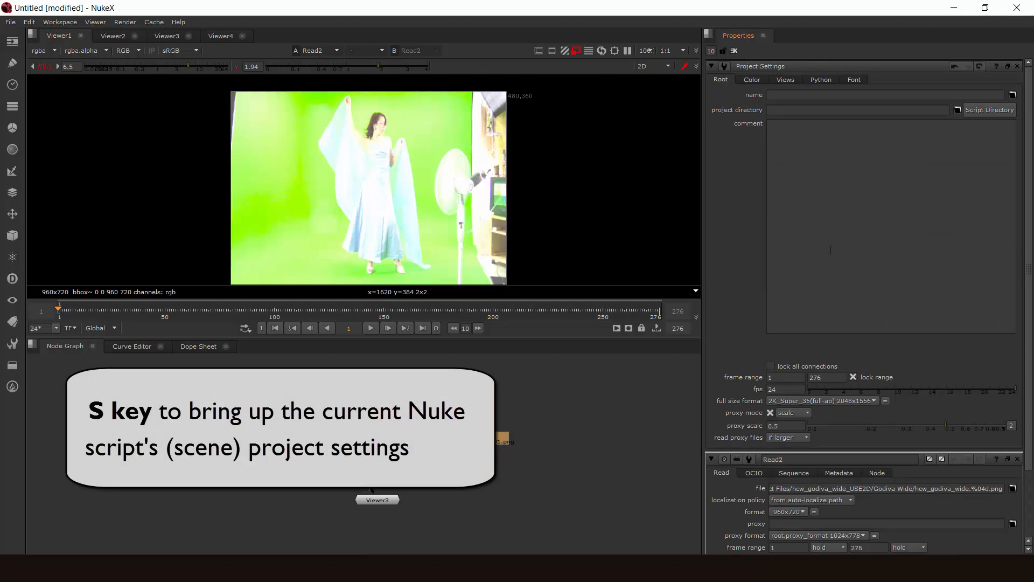
{"action": "left_click", "coordinate": [786, 413]}
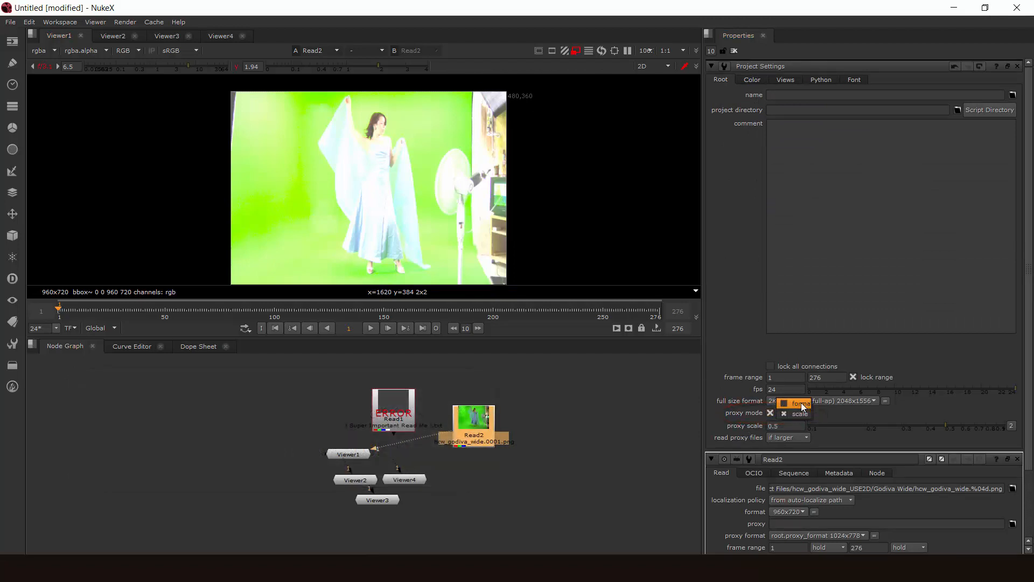
{"action": "left_click", "coordinate": [801, 404]}
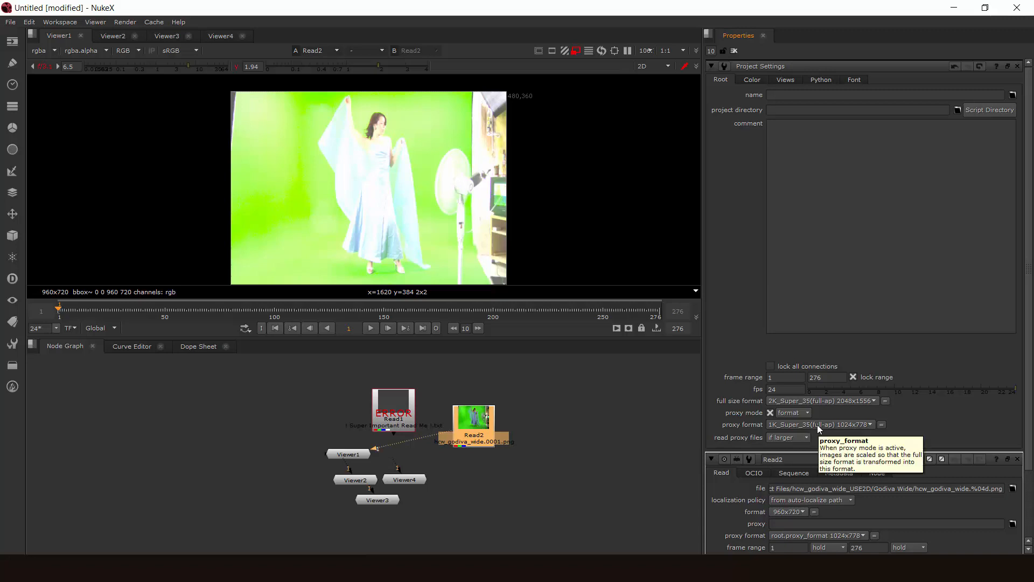
{"action": "left_click", "coordinate": [796, 413]}
{"action": "left_click", "coordinate": [800, 422]}
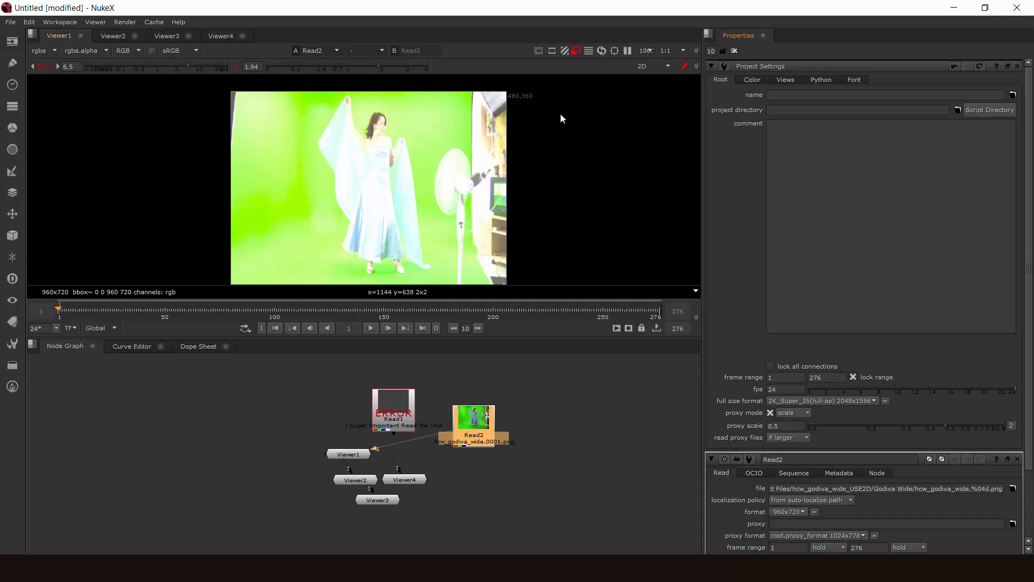
Turn proxy mode off and back on for the footage in Viewer1
{"action": "left_click", "coordinate": [576, 52]}
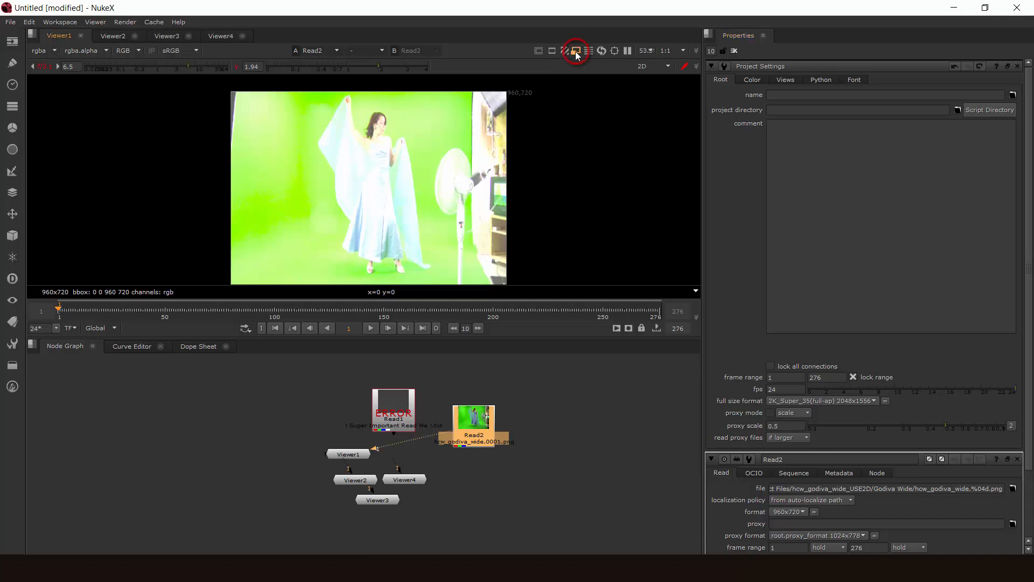
{"action": "left_click", "coordinate": [575, 51]}
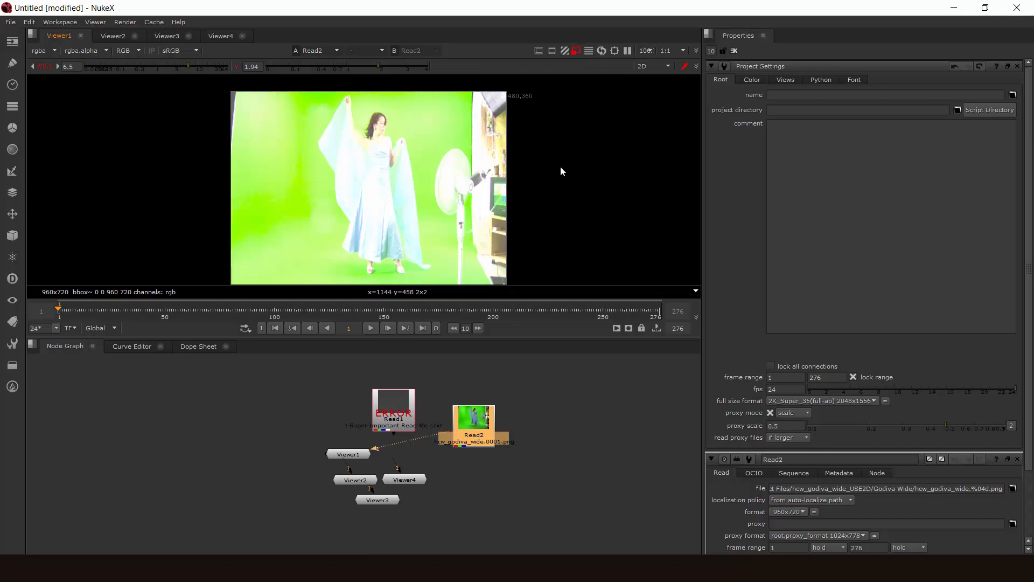
{"action": "mouse_move", "coordinate": [561, 167]}
{"action": "middle_mouse_down"}
{"action": "mouse_move", "coordinate": [561, 177]}
{"action": "mouse_move", "coordinate": [543, 169]}
{"action": "middle_mouse_up"}
Switch Viewer1 to the 3D workspace, orbit around the grid, and toggle between 3D and 2D, ending in 2D
{"action": "key", "text": "Tab"}
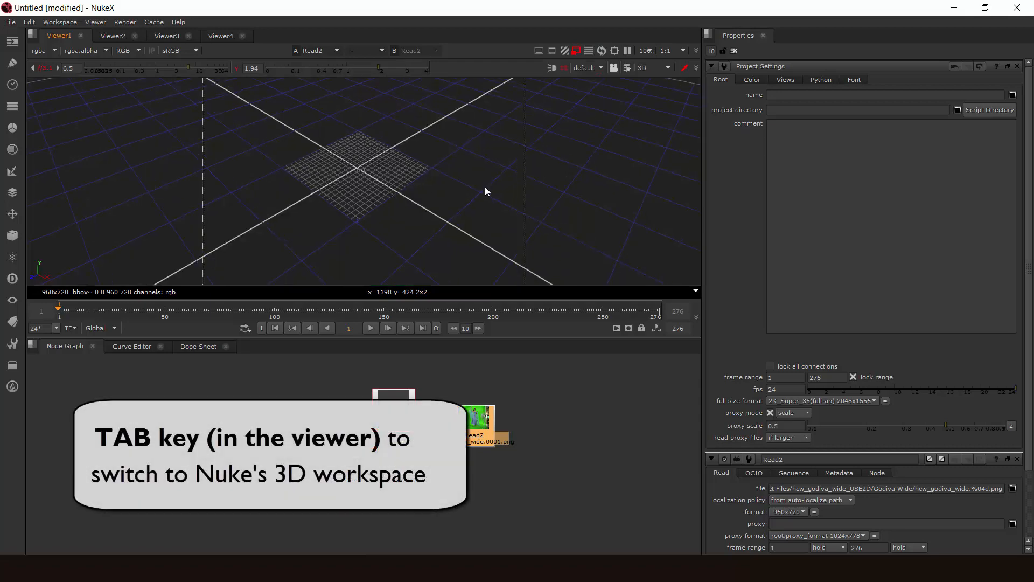
{"action": "left_click_drag", "start_coordinate": [576, 212], "coordinate": [374, 210], "text": "ctrl"}
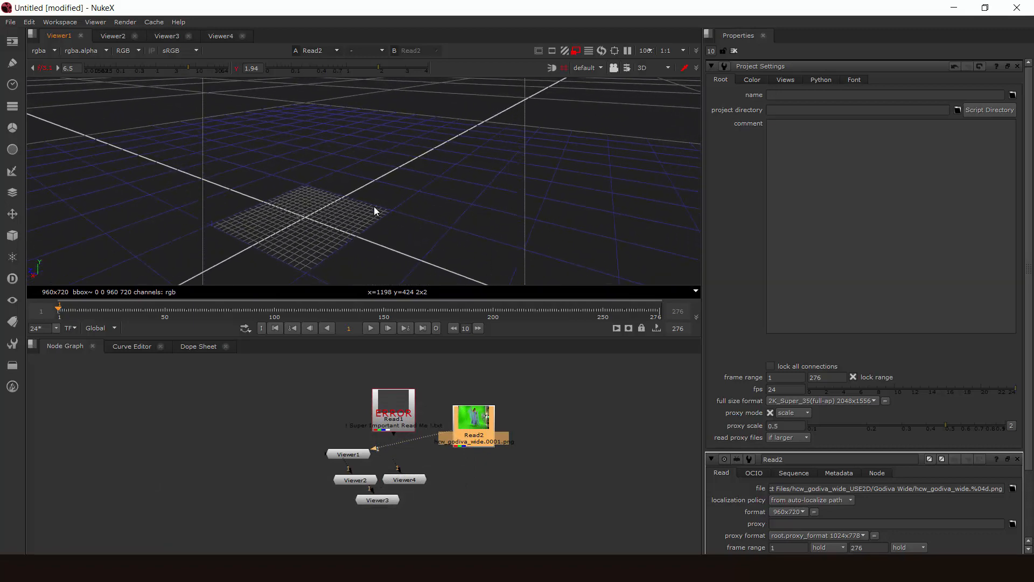
{"action": "key", "text": "Tab"}
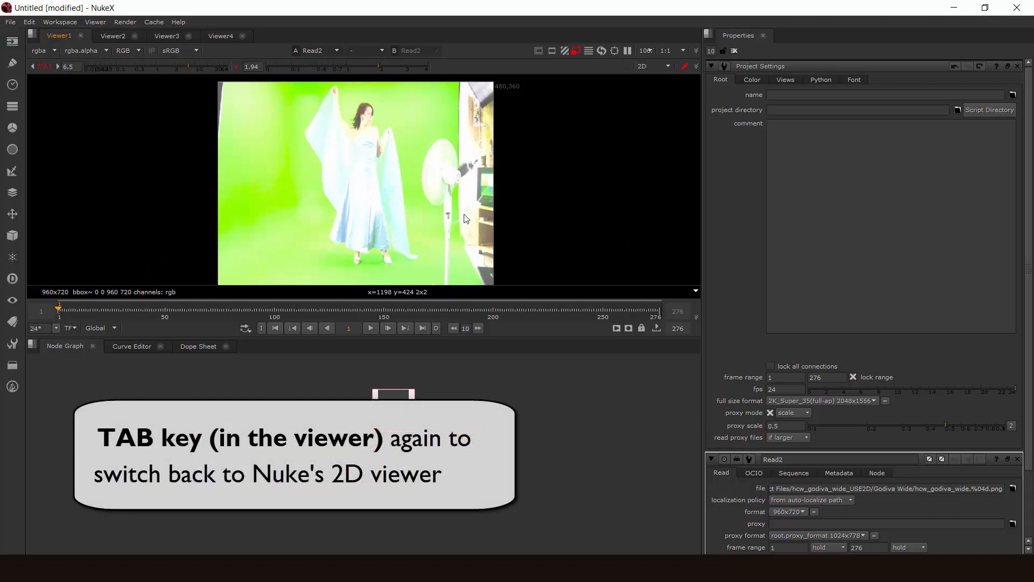
{"action": "key", "text": "Tab"}
{"action": "key", "text": "Tab"}
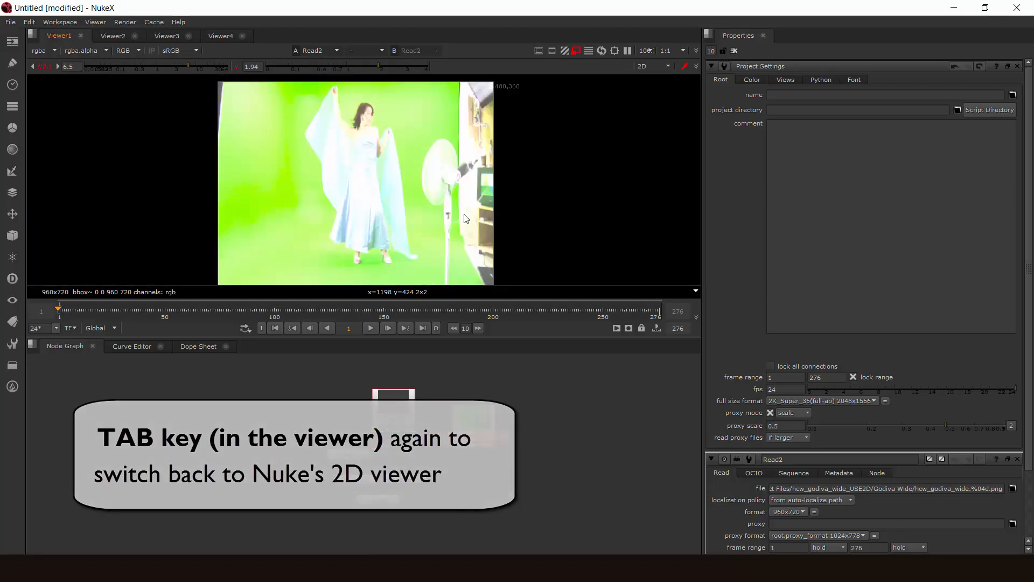
{"action": "key", "text": "Tab"}
{"action": "key", "text": "Tab"}
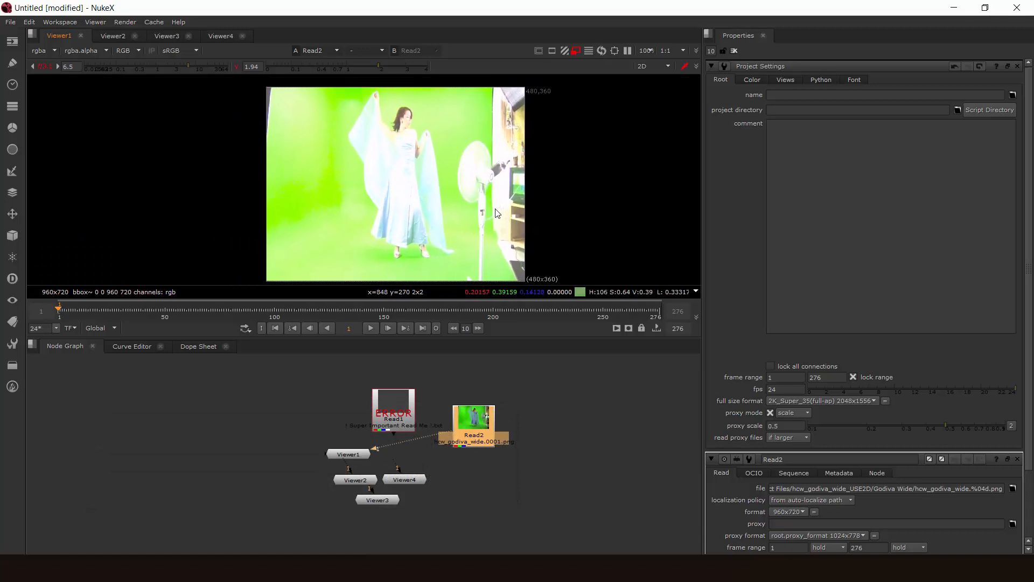
Zoom in and out repeatedly in both the viewer and the node graph
{"action": "middle_click_drag", "start_coordinate": [503, 173], "coordinate": [478, 176]}
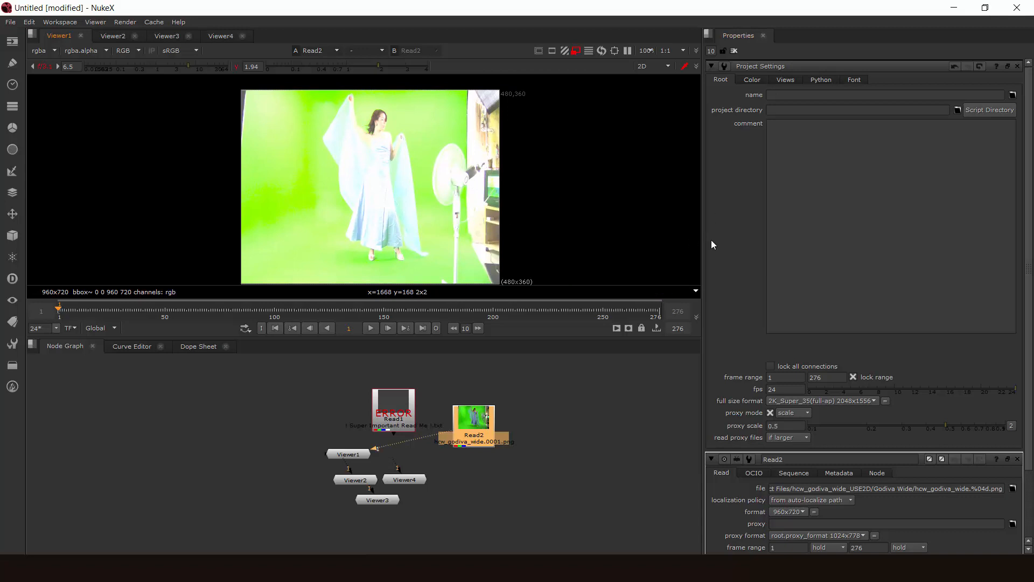
{"action": "key", "text": "plus"}
{"action": "key", "text": "minus"}
{"action": "key", "text": "plus"}
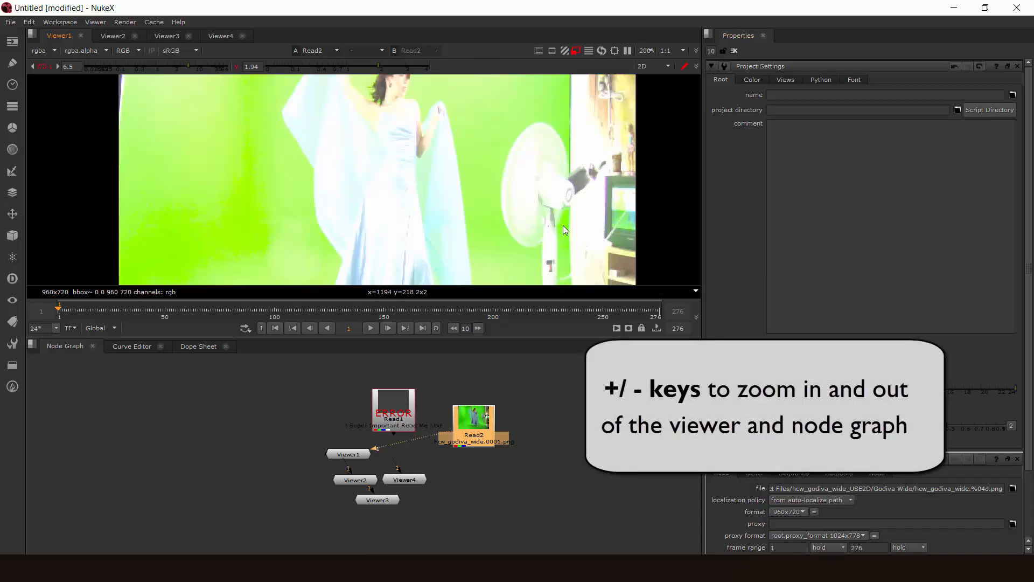
{"action": "key", "text": "minus"}
{"action": "key", "text": "plus"}
{"action": "key", "text": "minus"}
{"action": "key", "text": "plus"}
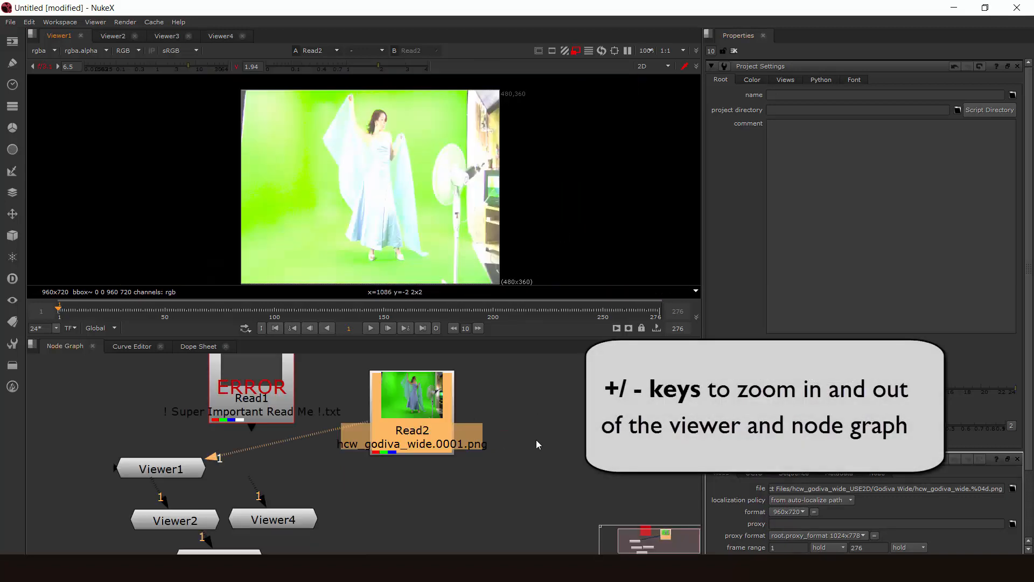
{"action": "key", "text": "minus"}
{"action": "key", "text": "minus"}
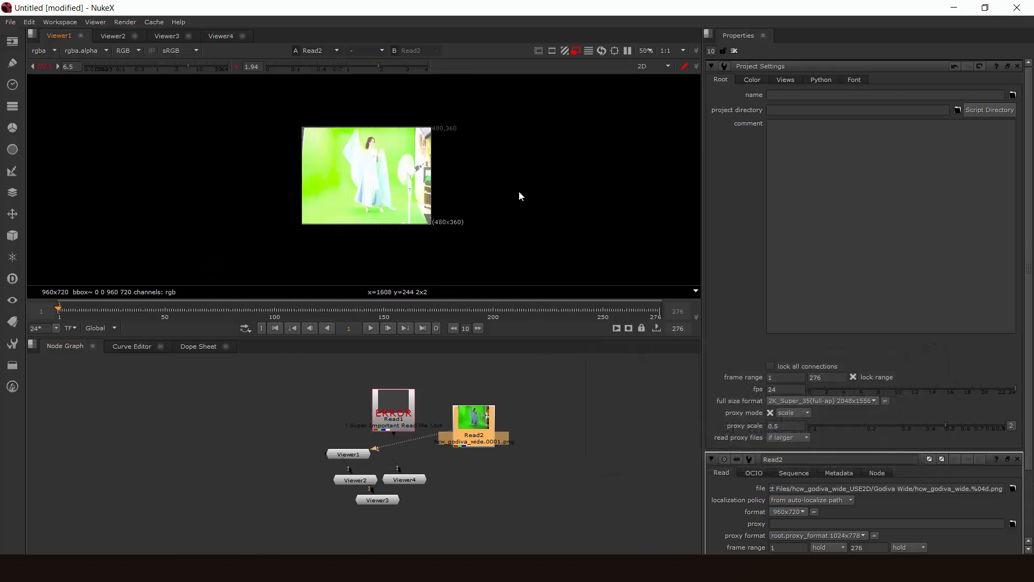
{"action": "key", "text": "plus"}
{"action": "key", "text": "minus"}
{"action": "key", "text": "minus"}
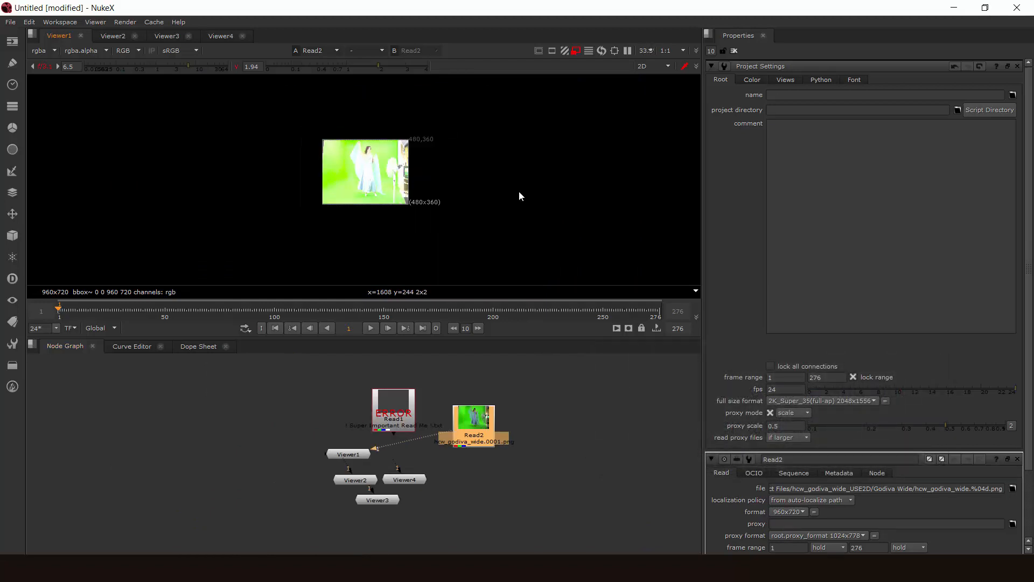
{"action": "key", "text": "plus"}
{"action": "key", "text": "minus"}
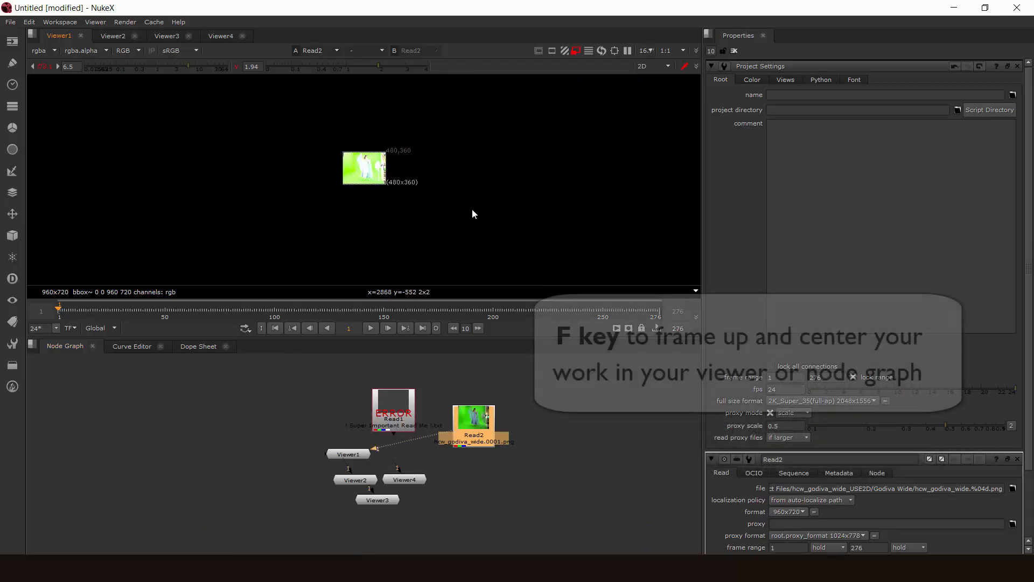
Frame and center the footage in the viewer and all nodes in the node graph
{"action": "key", "text": "f"}
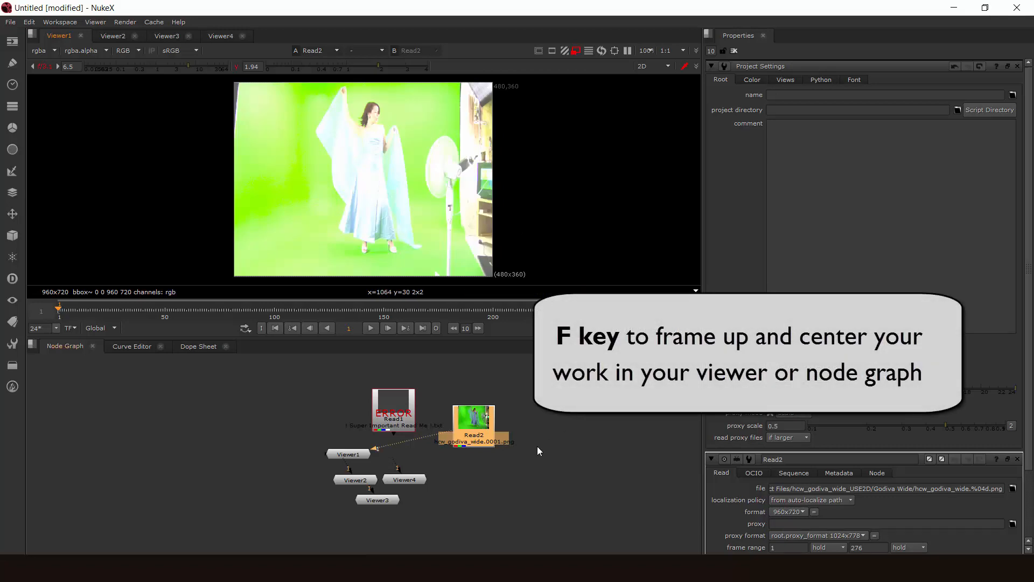
{"action": "key", "text": "f"}
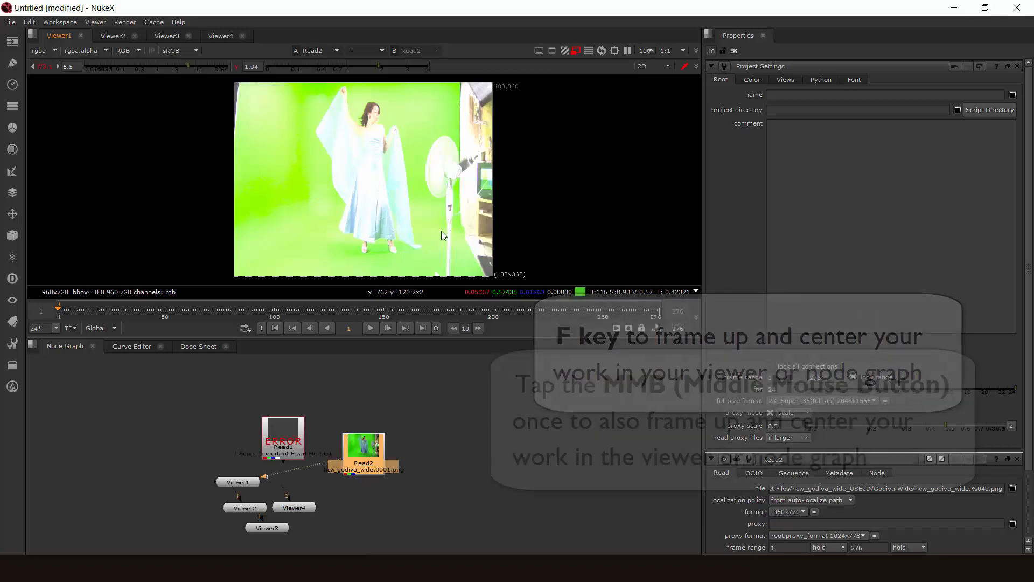
{"action": "middle_click_drag", "start_coordinate": [458, 184], "coordinate": [408, 200]}
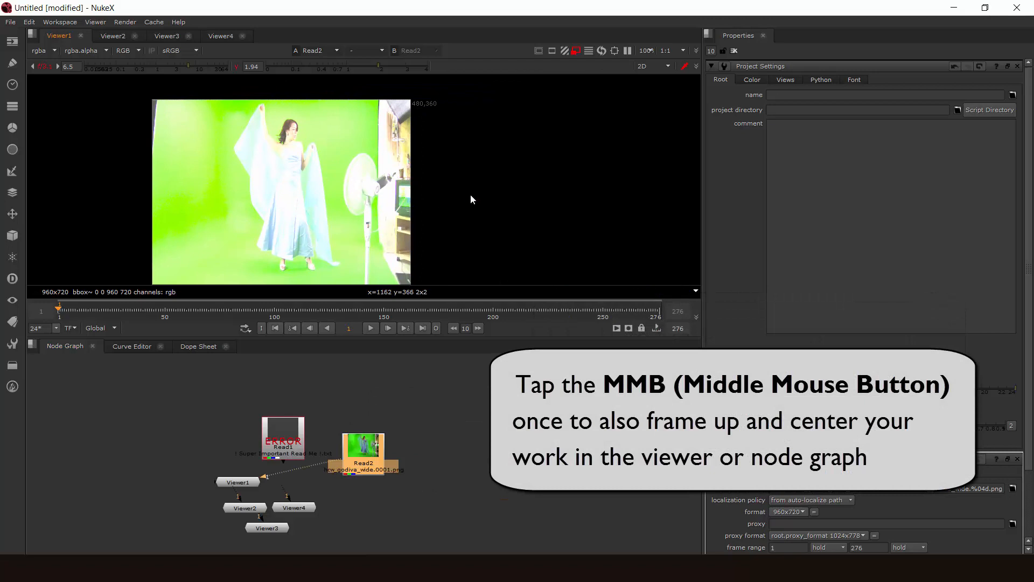
{"action": "middle_click", "coordinate": [470, 195]}
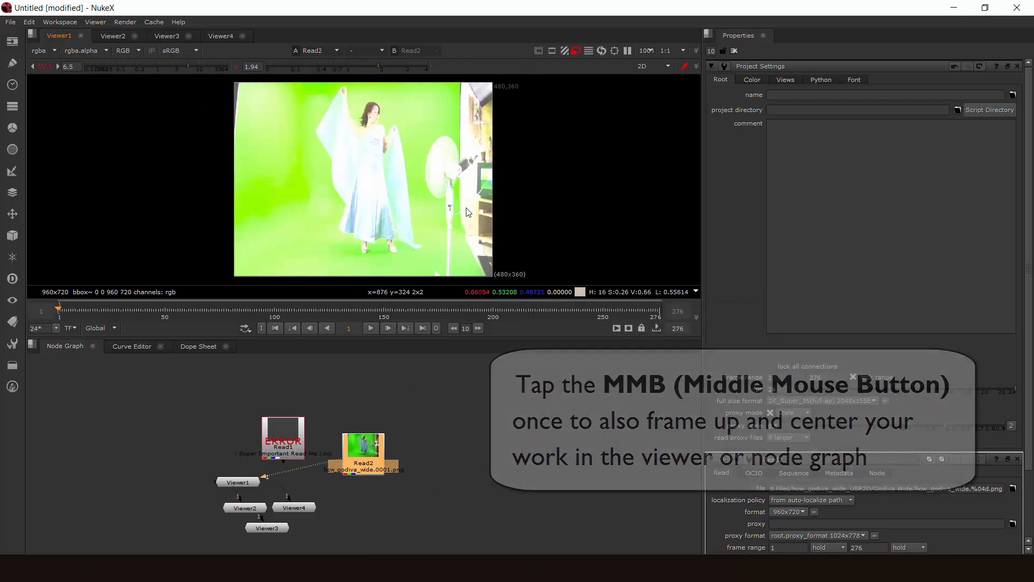
{"action": "middle_click", "coordinate": [467, 479]}
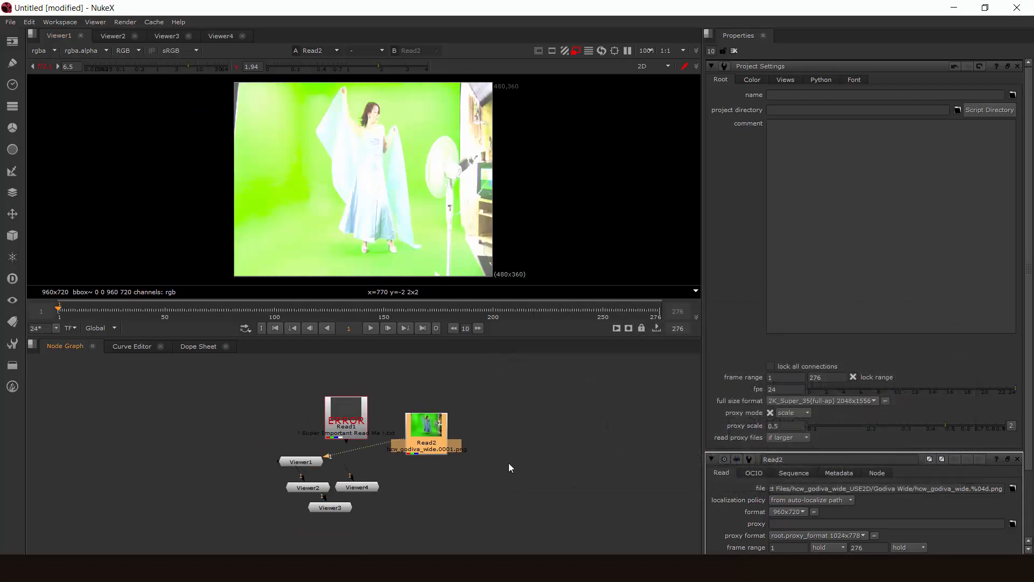
Go to the last frame of the Godiva footage in the timeline, frame 276
{"action": "middle_click_drag", "start_coordinate": [436, 244], "coordinate": [457, 247]}
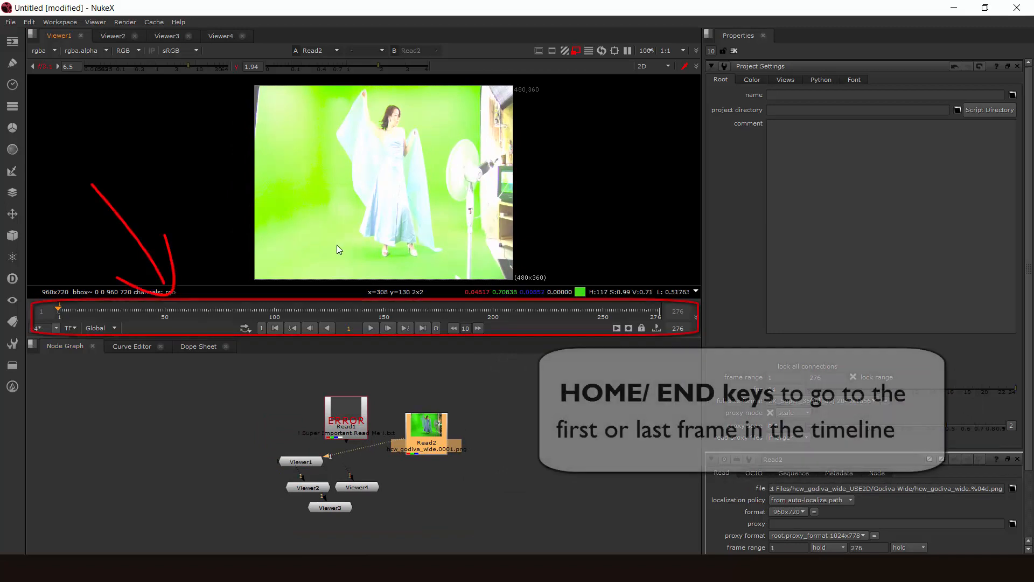
{"action": "key", "text": "End"}
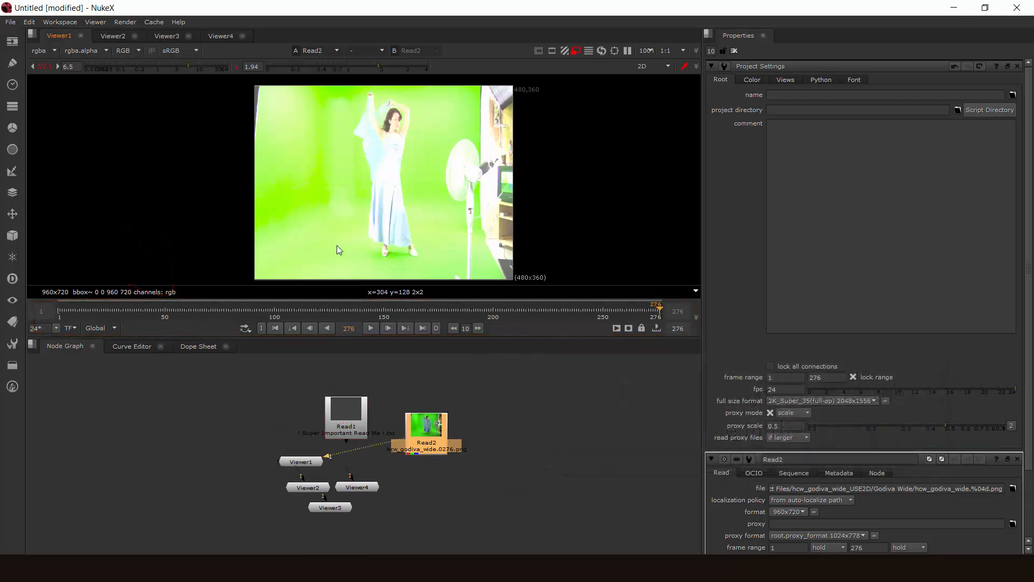
Jump back and forth between the footage's first and last frames, ending on frame 1
{"action": "key", "text": "Home"}
{"action": "key", "text": "End"}
{"action": "key", "text": "Home"}
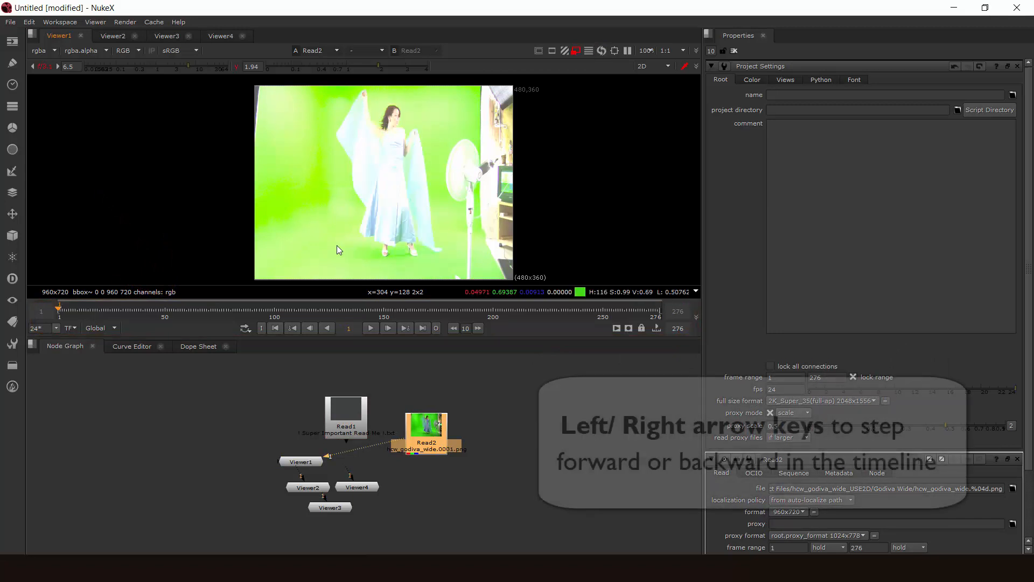
Advance the footage one frame at a time from the first frame to frame 14
{"action": "key", "text": "Right"}
{"action": "key", "text": "Right"}
{"action": "key", "text": "Right"}
{"action": "key", "text": "Right"}
{"action": "key", "text": "Right"}
{"action": "key", "text": "Right"}
{"action": "key", "text": "Right"}
{"action": "key", "text": "Right"}
{"action": "key", "text": "Right"}
{"action": "key", "text": "Right"}
{"action": "key", "text": "Right"}
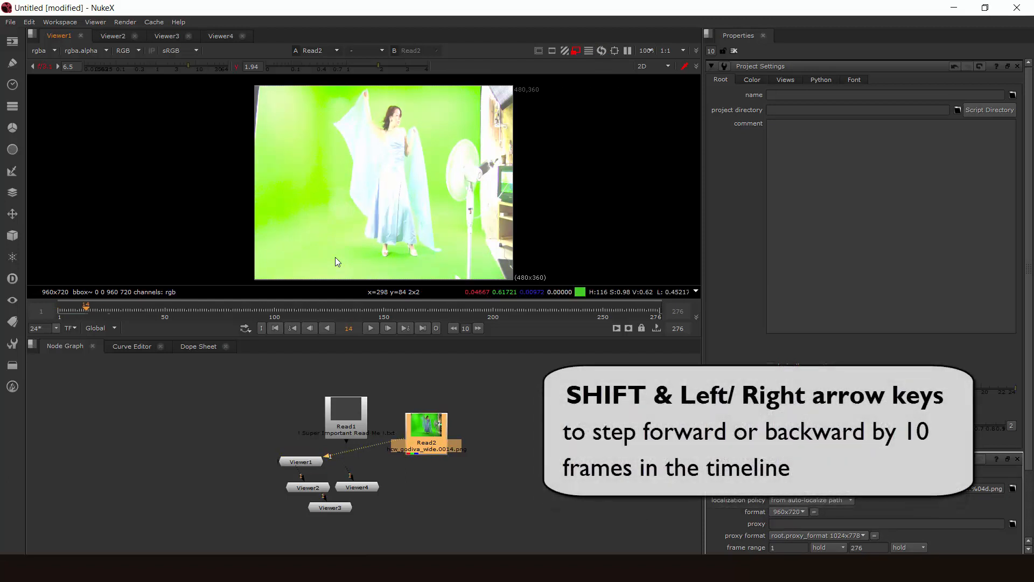
Move through the timeline in 10-frame jumps, forward, back and forward again, ending on frame 34
{"action": "key", "text": "shift+Right"}
{"action": "key", "text": "shift+Right"}
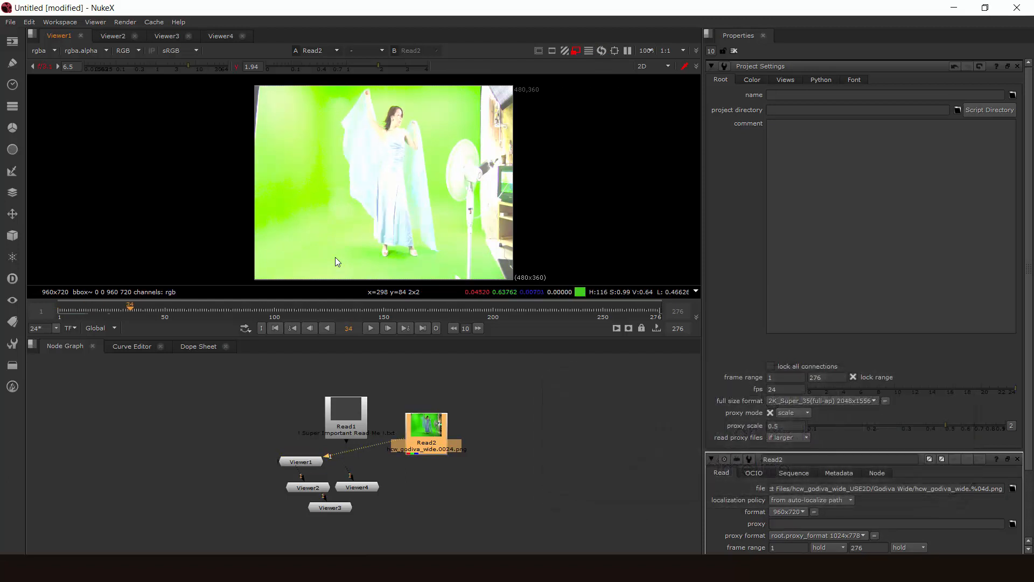
{"action": "key", "text": "shift+Left"}
{"action": "key", "text": "shift+Left"}
{"action": "key", "text": "shift+Right"}
{"action": "key", "text": "shift+Right"}
Advance the footage one frame at a time to frame 43
{"action": "key", "text": "Right"}
{"action": "key", "text": "Right"}
{"action": "key", "text": "Right"}
{"action": "key", "text": "Right"}
{"action": "key", "text": "Right"}
{"action": "key", "text": "Right"}
{"action": "key", "text": "Right"}
{"action": "key", "text": "Right"}
{"action": "key", "text": "Right"}
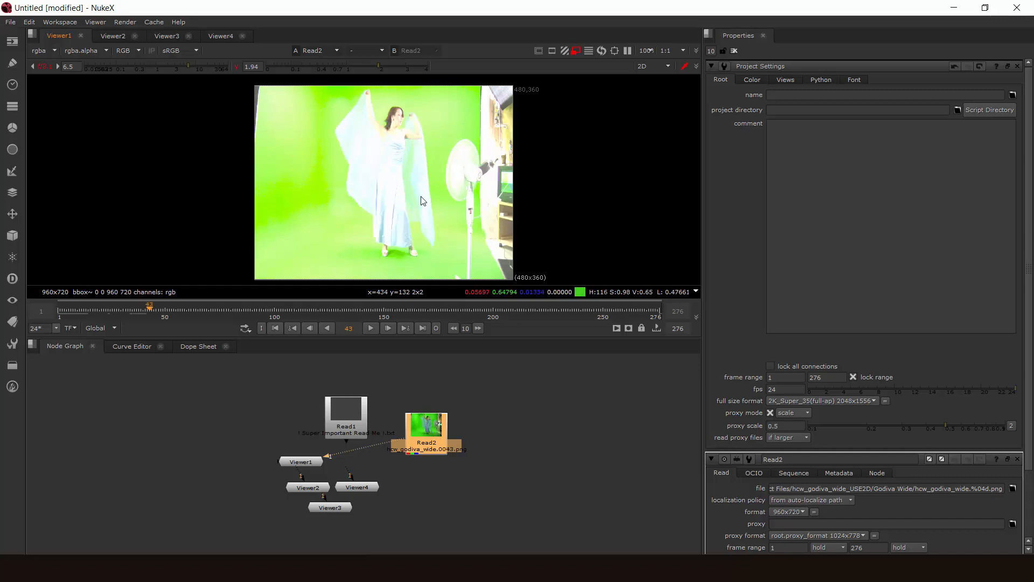
Reset Viewer1's gain and gamma to 1
{"action": "left_click", "coordinate": [44, 64]}
{"action": "left_click", "coordinate": [238, 66]}
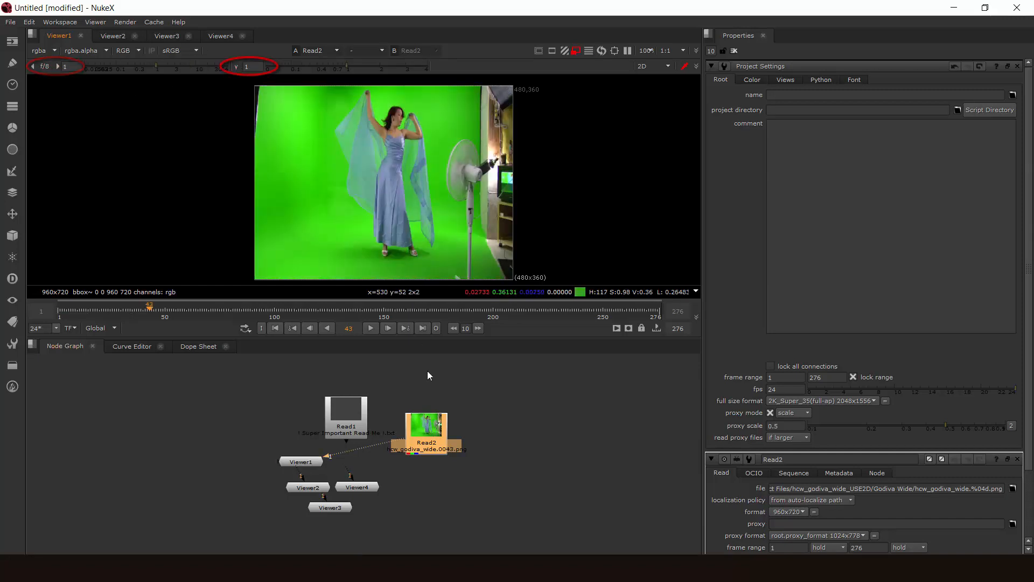
Reposition the Read2 node, add a Blur node below it, and set the blur size to 16.5
{"action": "left_click_drag", "start_coordinate": [419, 436], "coordinate": [434, 421]}
{"action": "key", "text": "b"}
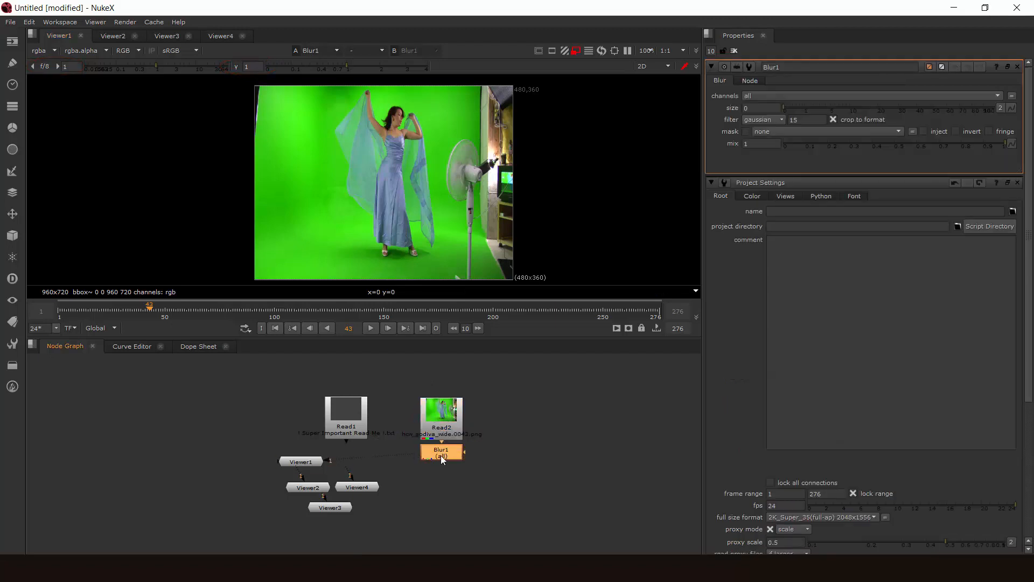
{"action": "left_click_drag", "start_coordinate": [810, 112], "coordinate": [868, 112]}
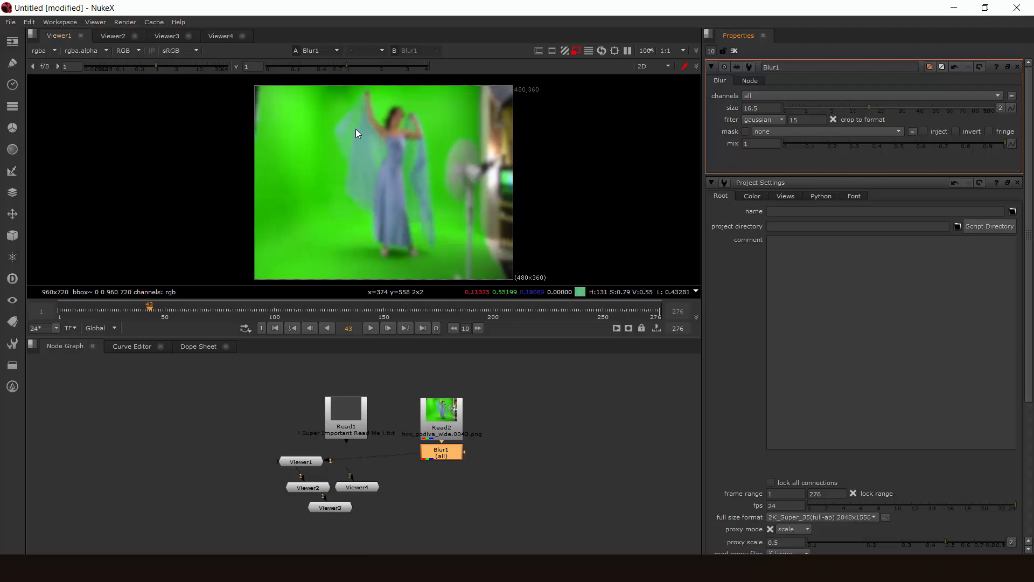
Dock Viewer2 in its own pane beside the other viewers and show Viewer1 in the original pane
{"action": "left_click", "coordinate": [106, 36]}
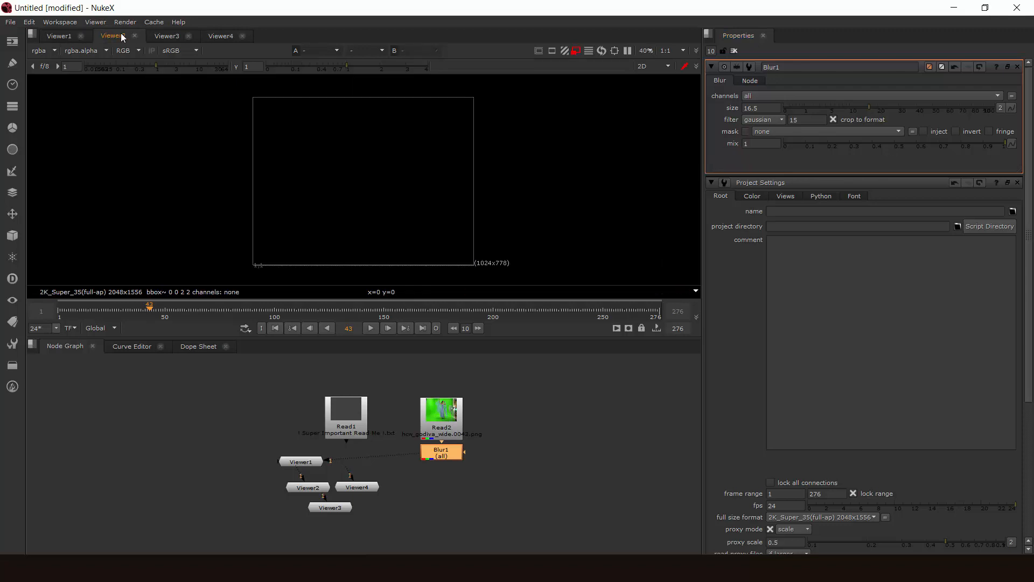
{"action": "left_click_drag", "start_coordinate": [113, 36], "coordinate": [693, 169]}
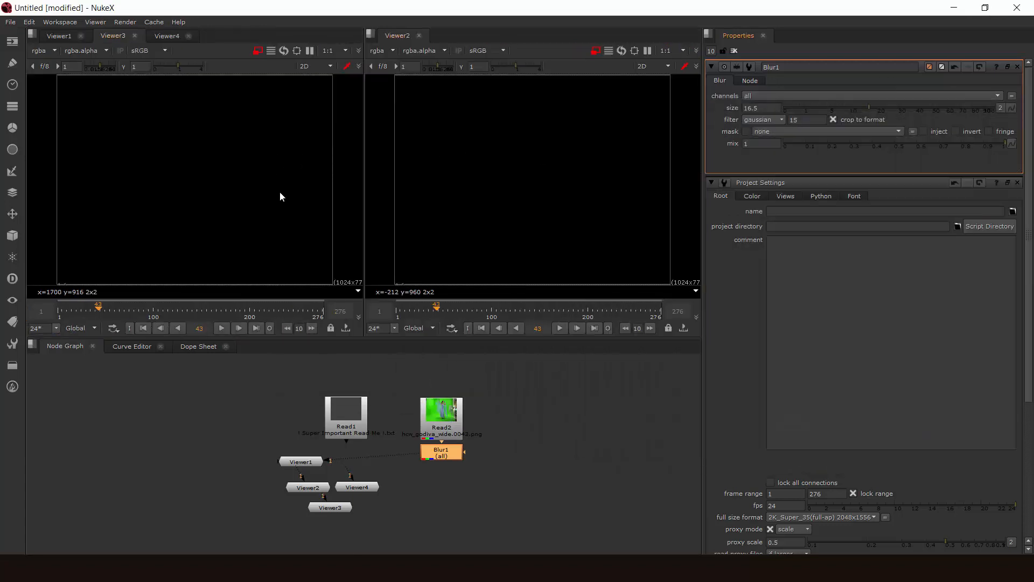
{"action": "left_click", "coordinate": [59, 35]}
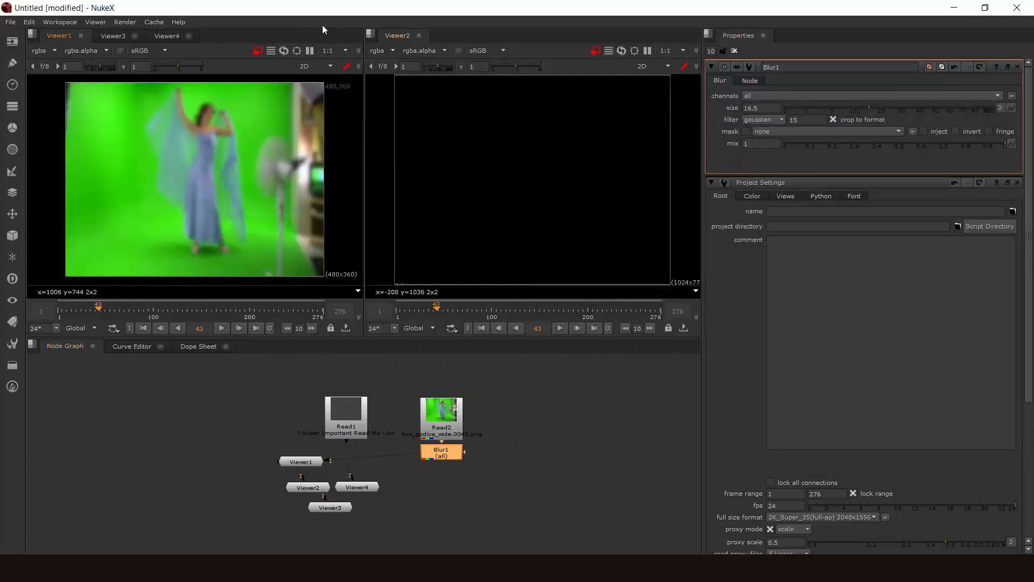
Close Viewer2 and remove its empty pane so that Viewer1 fills the viewer area
{"action": "left_click", "coordinate": [419, 36]}
{"action": "left_click", "coordinate": [370, 35]}
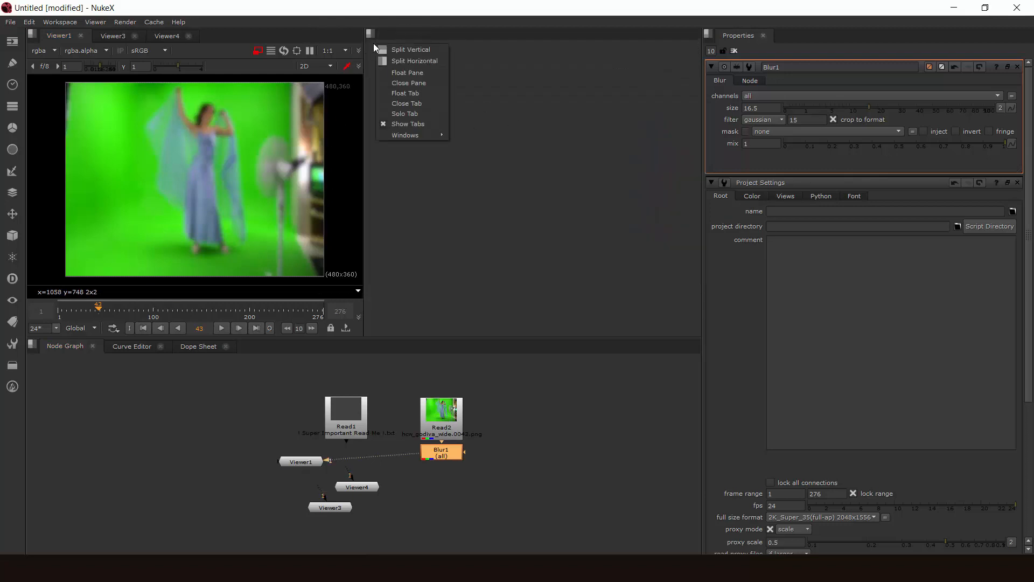
{"action": "left_click", "coordinate": [402, 105]}
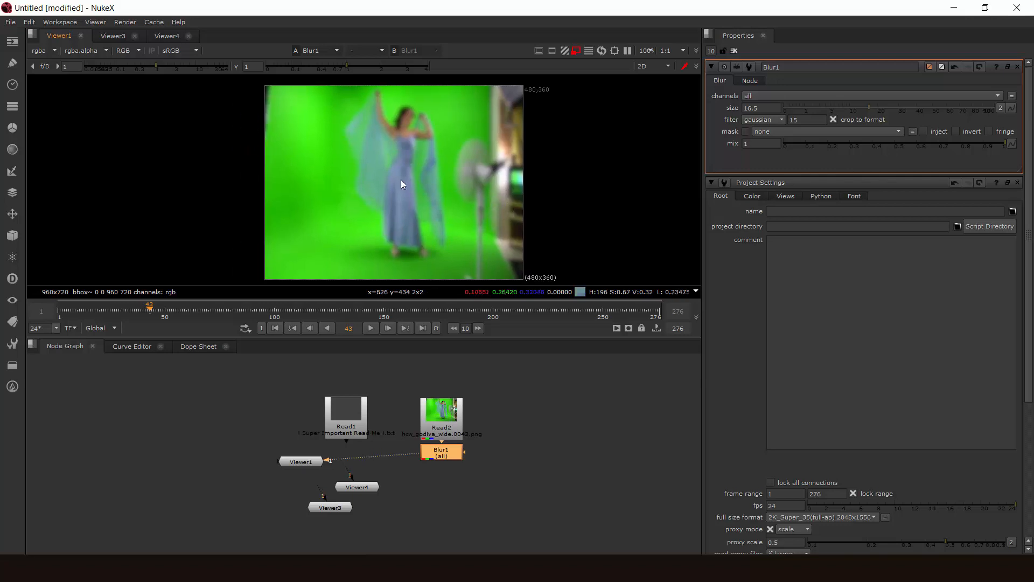
Turn on the A/B wipe comparison in Viewer1, connecting Read2 as its first input and Blur1 as its second
{"action": "key", "text": "w"}
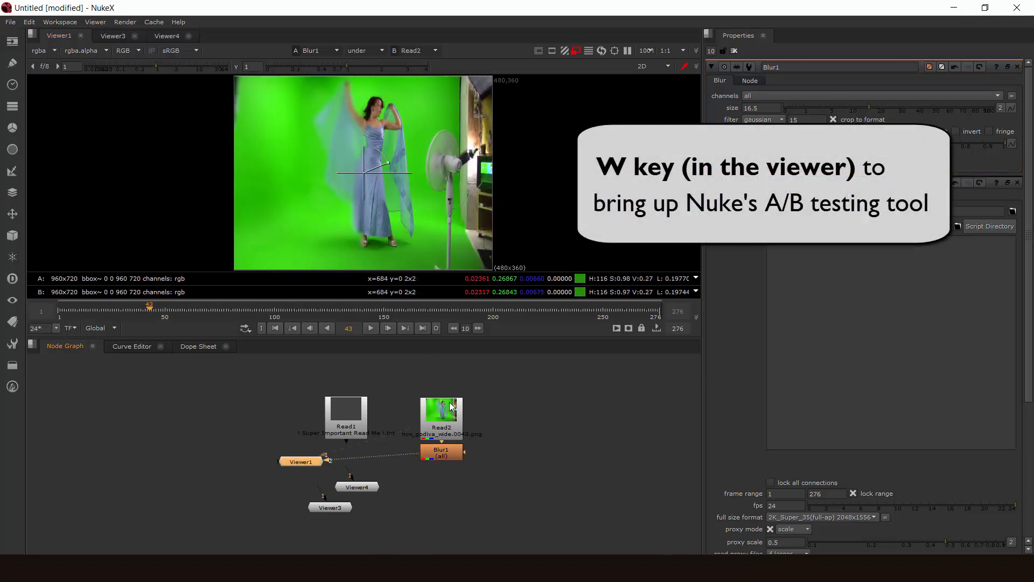
{"action": "left_click", "coordinate": [451, 407]}
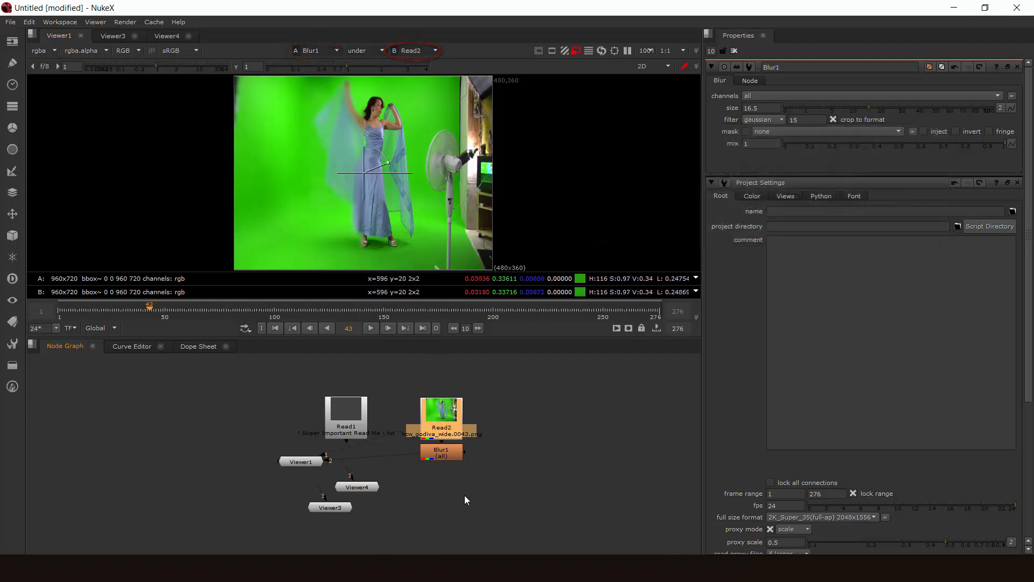
{"action": "key", "text": "1"}
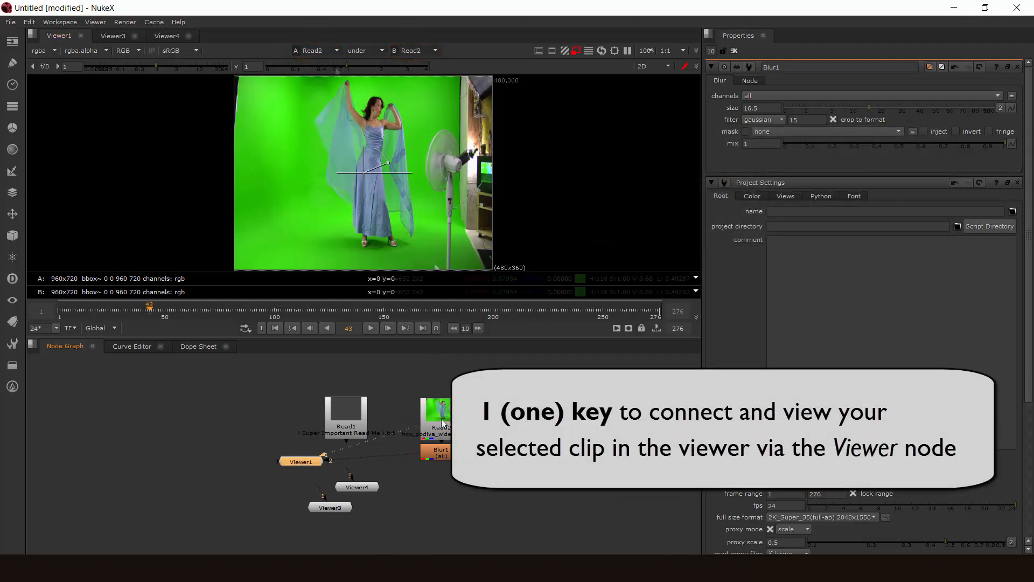
{"action": "left_click", "coordinate": [456, 459]}
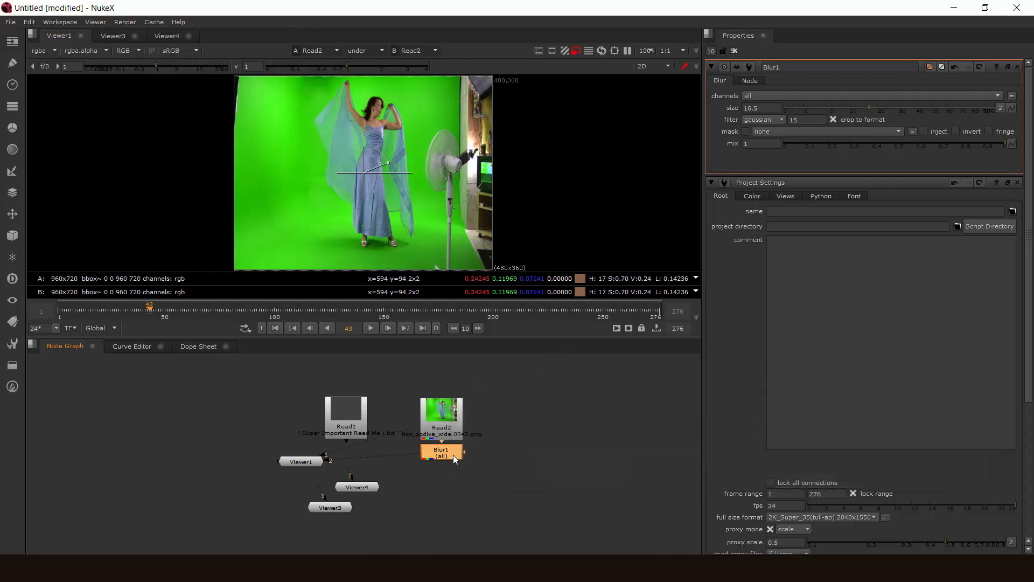
{"action": "key", "text": "2"}
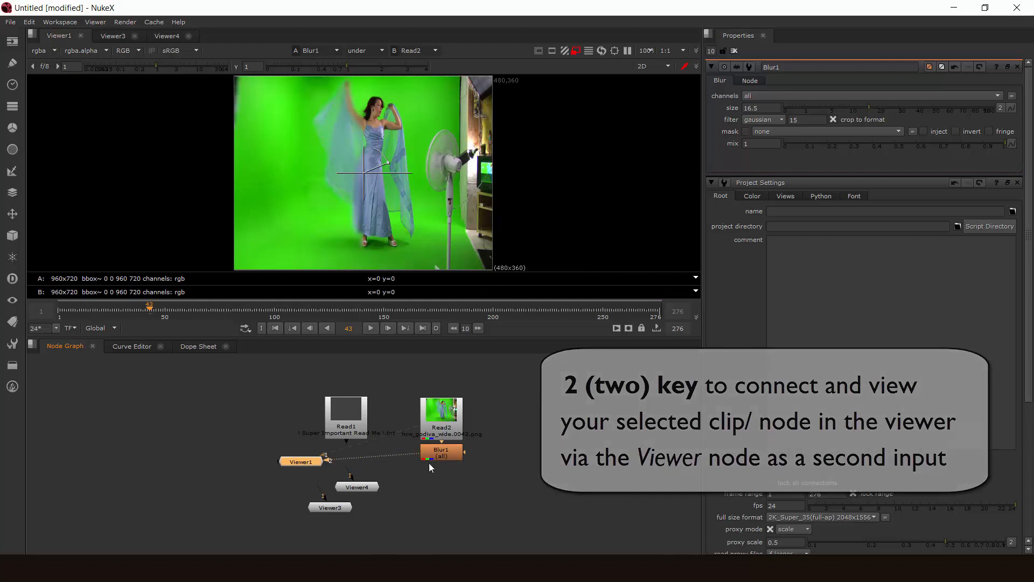
Reposition the wipe handle over the dancer to compare the blurred and original footage
{"action": "middle_click_drag", "start_coordinate": [400, 173], "coordinate": [431, 178]}
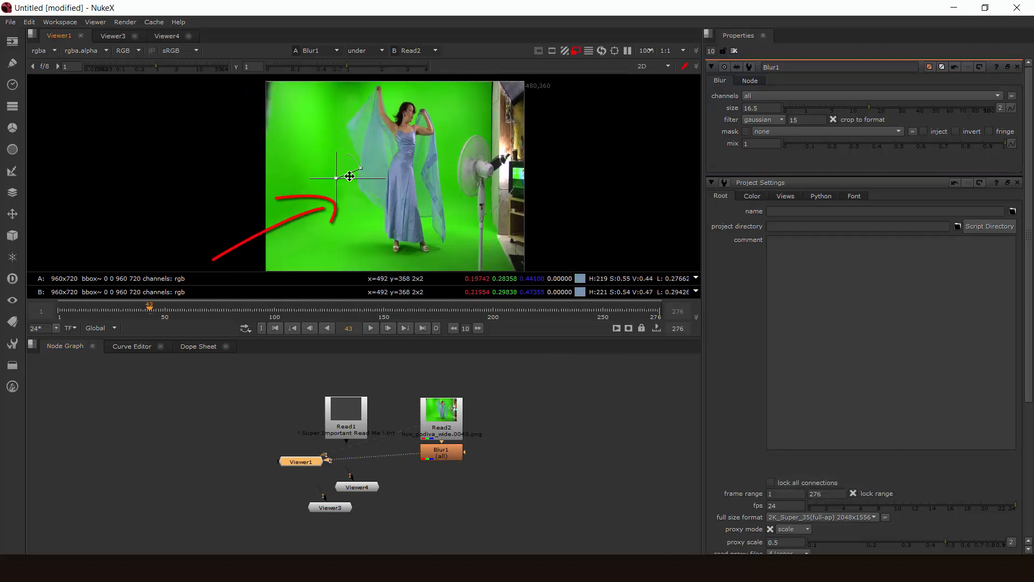
{"action": "left_click_drag", "start_coordinate": [410, 182], "coordinate": [404, 180]}
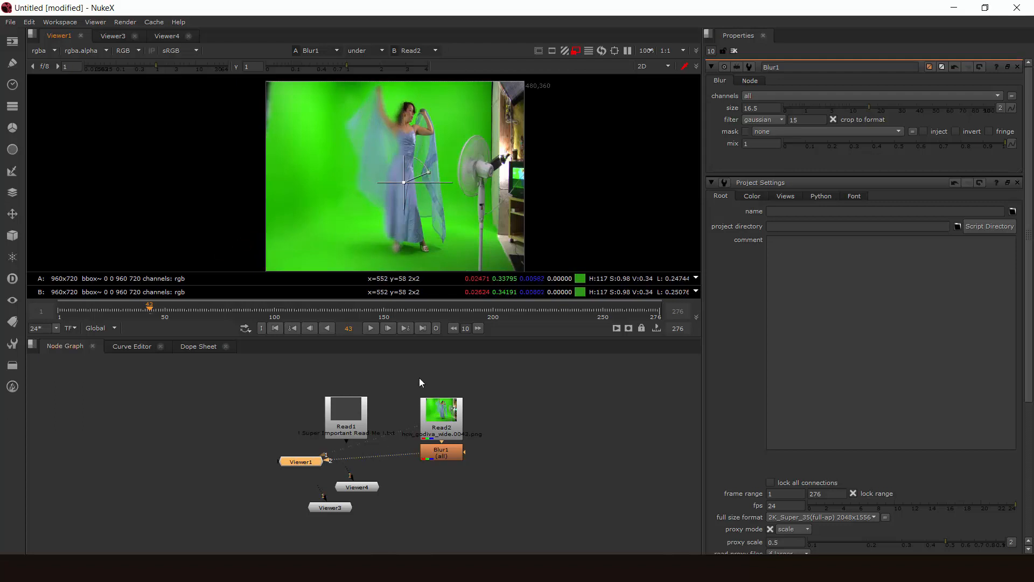
Rearrange the node graph so that Viewer1 sits directly below Blur1 and Read2 sits up and to the right of Blur1
{"action": "mouse_move", "coordinate": [311, 462]}
{"action": "left_mouse_down"}
{"action": "mouse_move", "coordinate": [487, 491]}
{"action": "mouse_move", "coordinate": [575, 457]}
{"action": "left_mouse_up"}
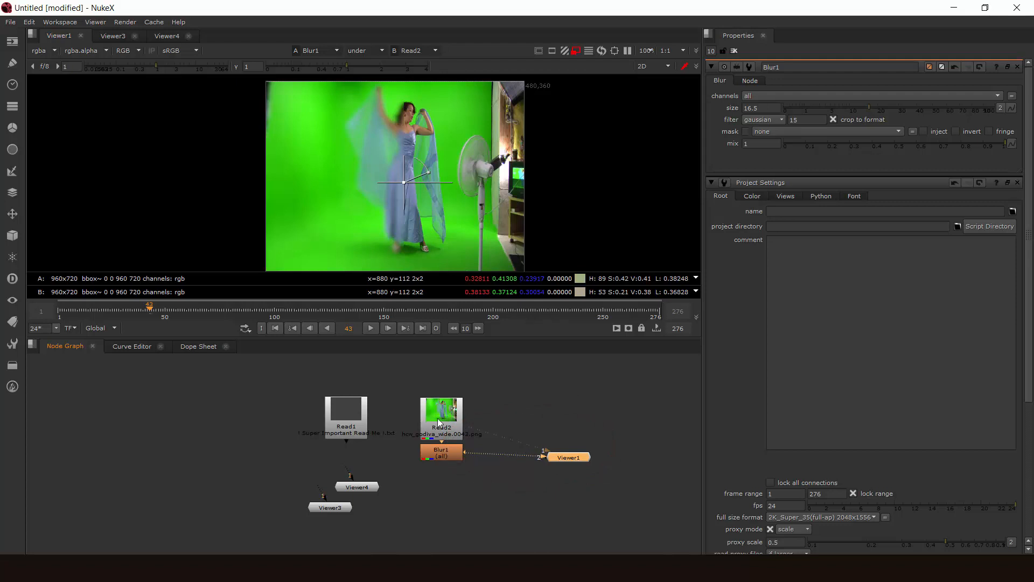
{"action": "left_click_drag", "start_coordinate": [577, 447], "coordinate": [566, 460]}
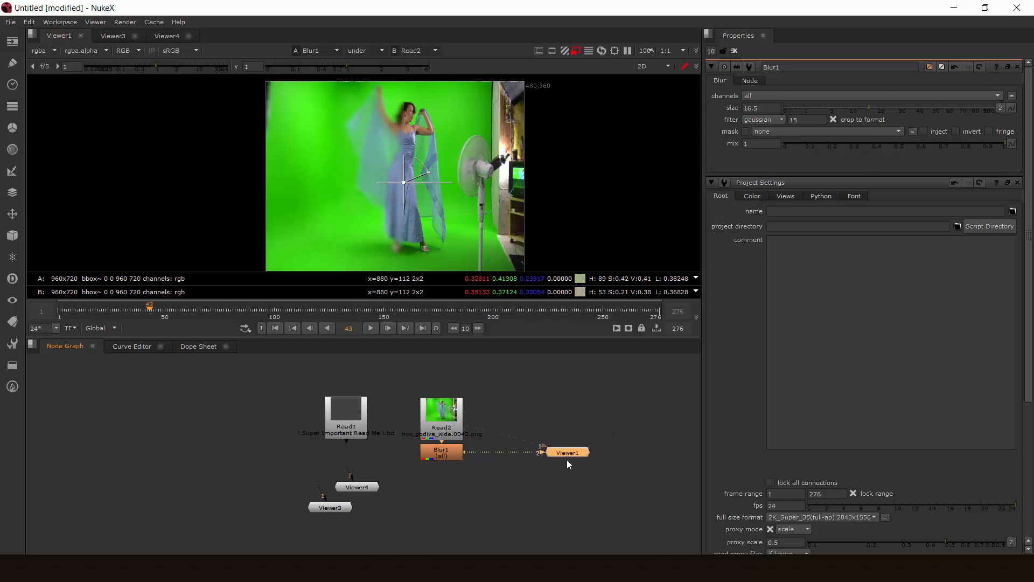
{"action": "left_click", "coordinate": [567, 416]}
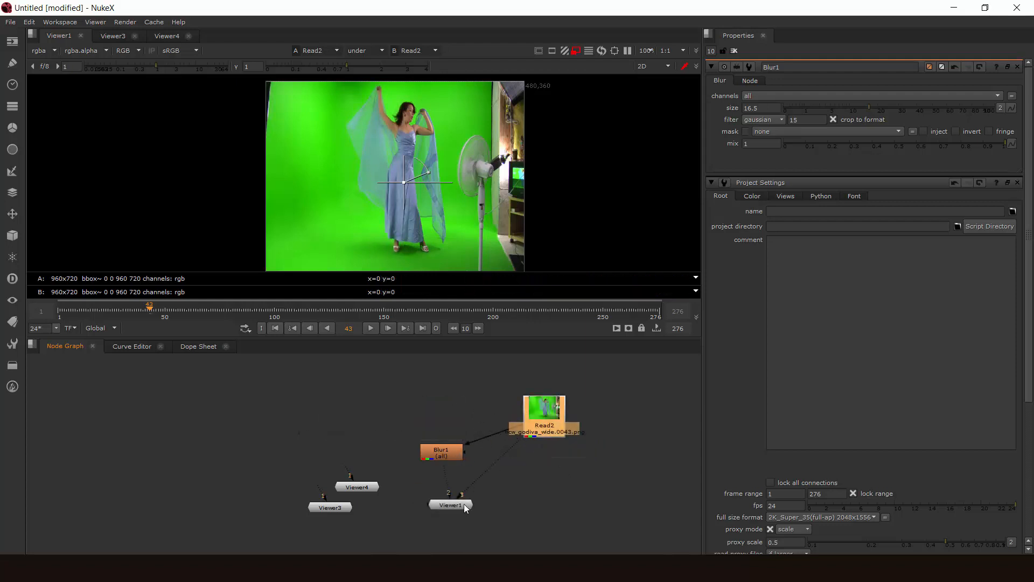
{"action": "left_click_drag", "start_coordinate": [464, 504], "coordinate": [459, 510]}
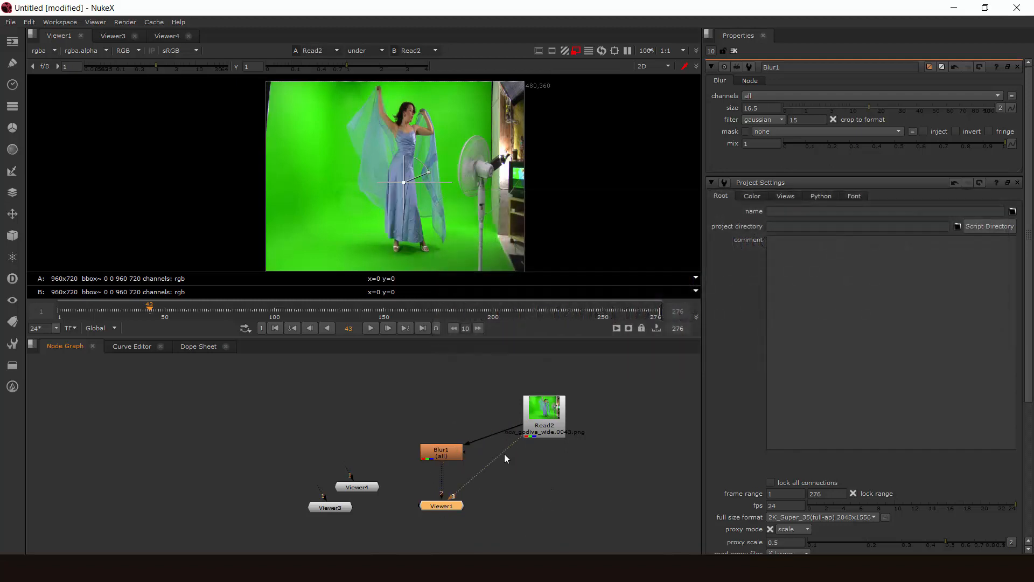
Alternate Viewer1 repeatedly between its second input, Blur1, and its first input, Read2
{"action": "key", "text": "2"}
{"action": "key", "text": "1"}
{"action": "key", "text": "2"}
{"action": "key", "text": "1"}
{"action": "key", "text": "2"}
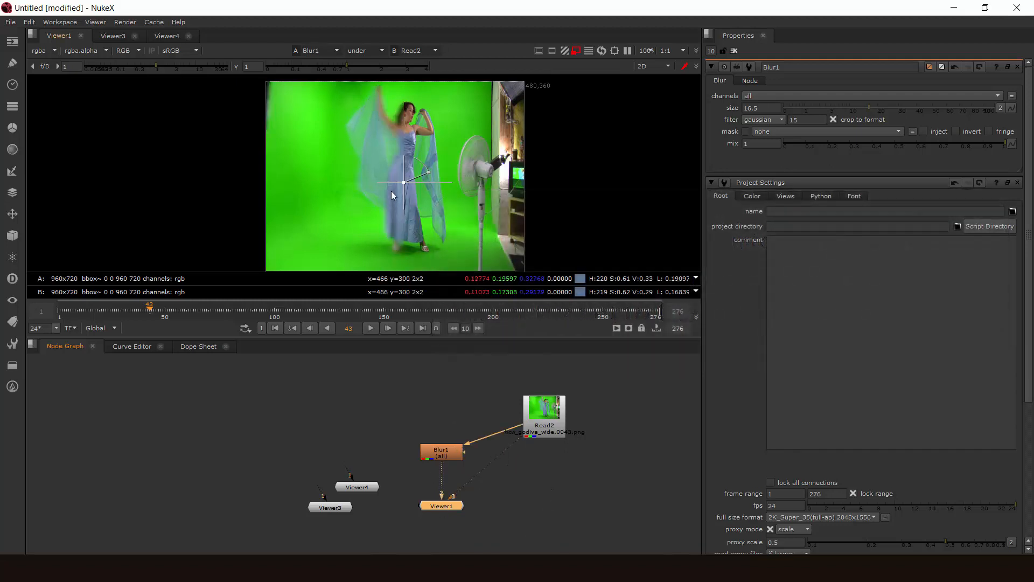
{"action": "key", "text": "1"}
Toggle the viewer overlay off and on and shift the wipe handle across the dancer, ending with the overlay on
{"action": "key", "text": "q"}
{"action": "key", "text": "q"}
{"action": "mouse_move", "coordinate": [404, 182]}
{"action": "left_mouse_down"}
{"action": "mouse_move", "coordinate": [371, 183]}
{"action": "mouse_move", "coordinate": [390, 184]}
{"action": "left_mouse_up"}
{"action": "key", "text": "1"}
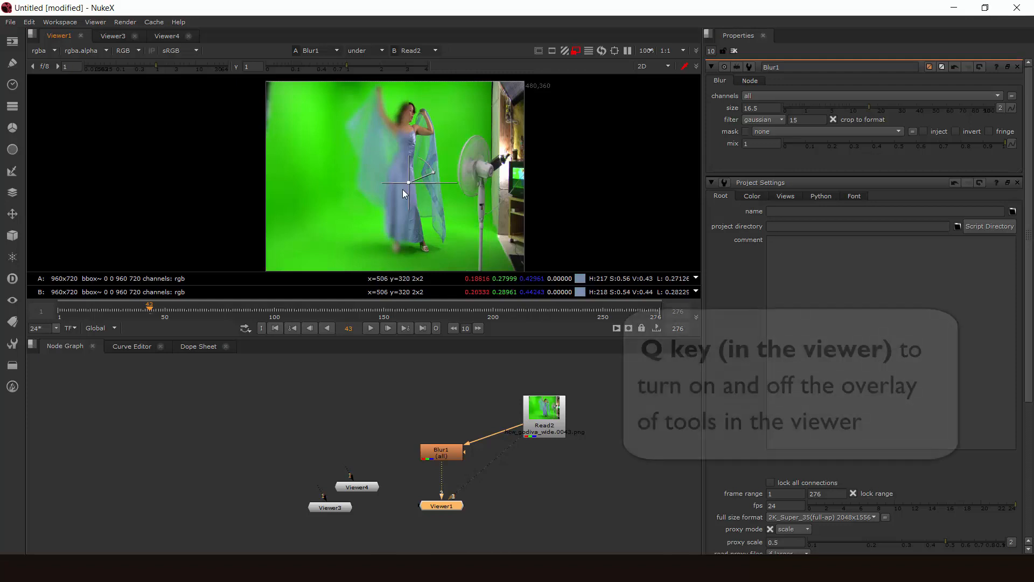
{"action": "key", "text": "q"}
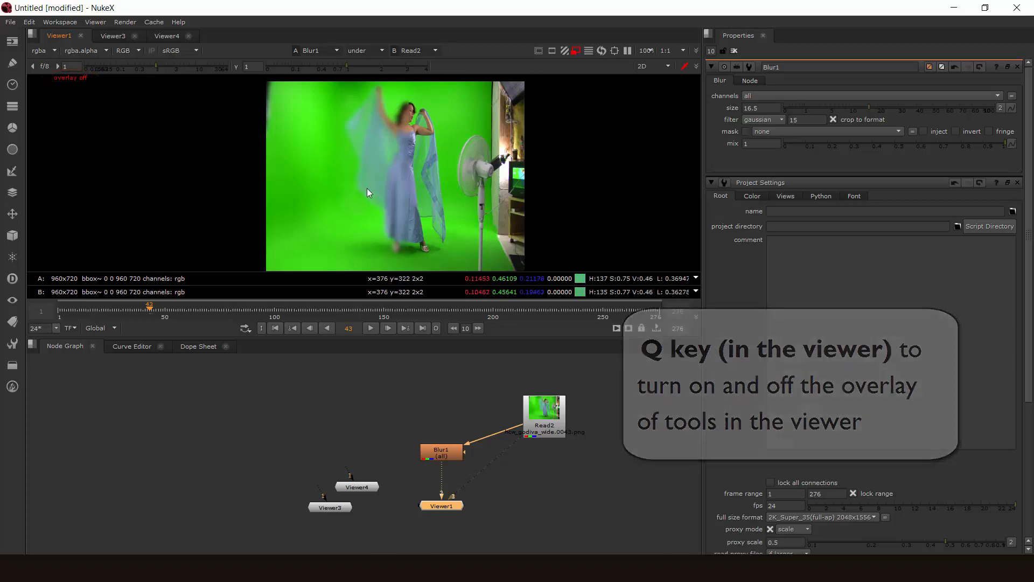
{"action": "mouse_move", "coordinate": [380, 190]}
{"action": "middle_mouse_down"}
{"action": "mouse_move", "coordinate": [318, 191]}
{"action": "mouse_move", "coordinate": [376, 209]}
{"action": "middle_mouse_up"}
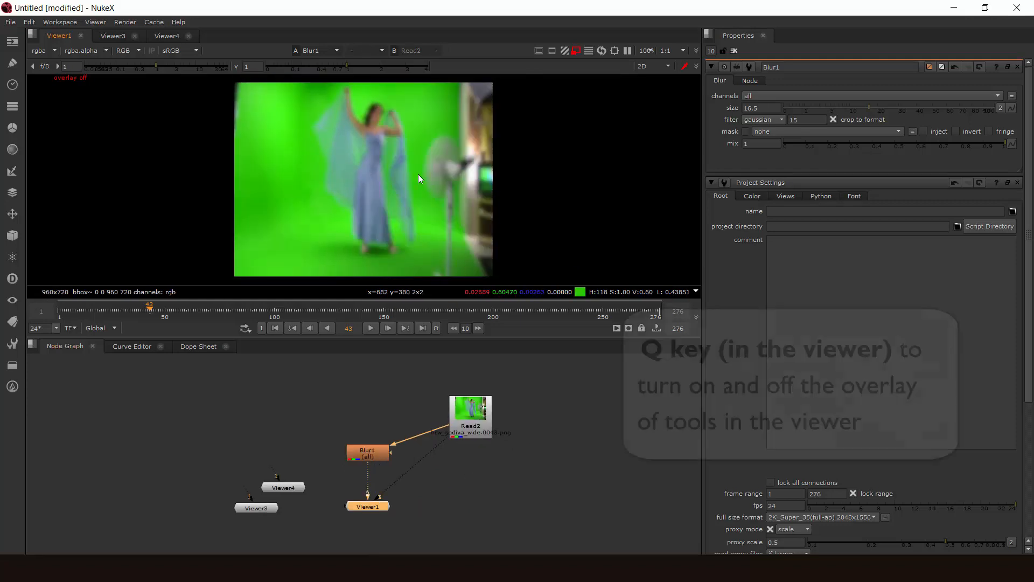
{"action": "key", "text": "q"}
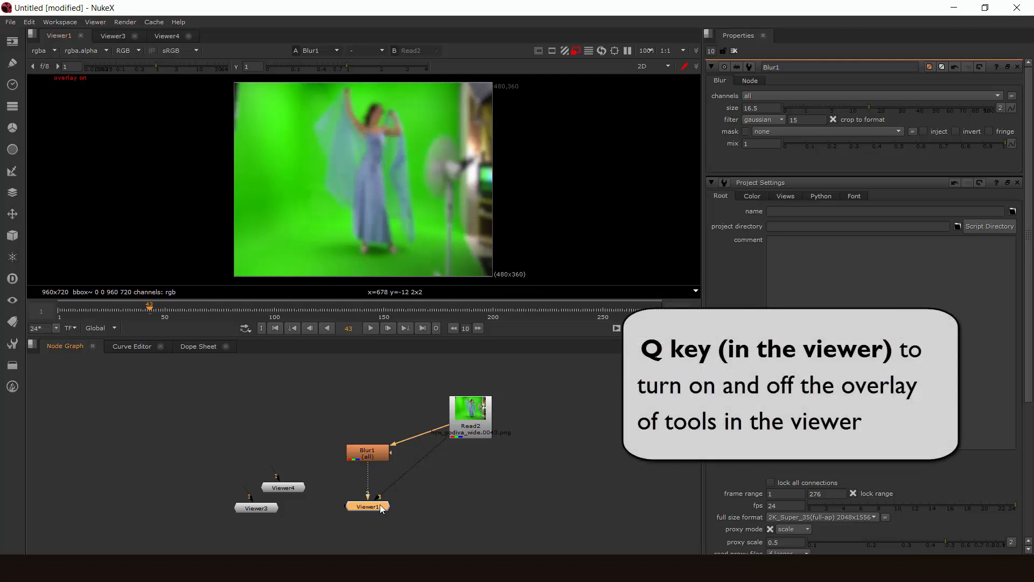
Display Viewer1's first input and select the Read2 node in the node graph
{"action": "key", "text": "1"}
{"action": "left_click", "coordinate": [466, 435]}
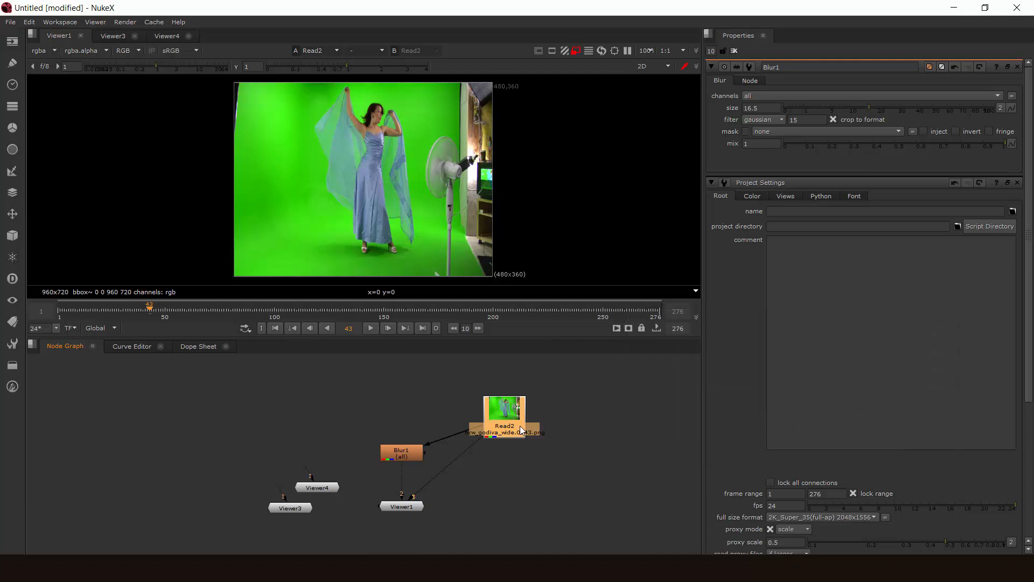
{"action": "middle_click_drag", "start_coordinate": [496, 474], "coordinate": [462, 473]}
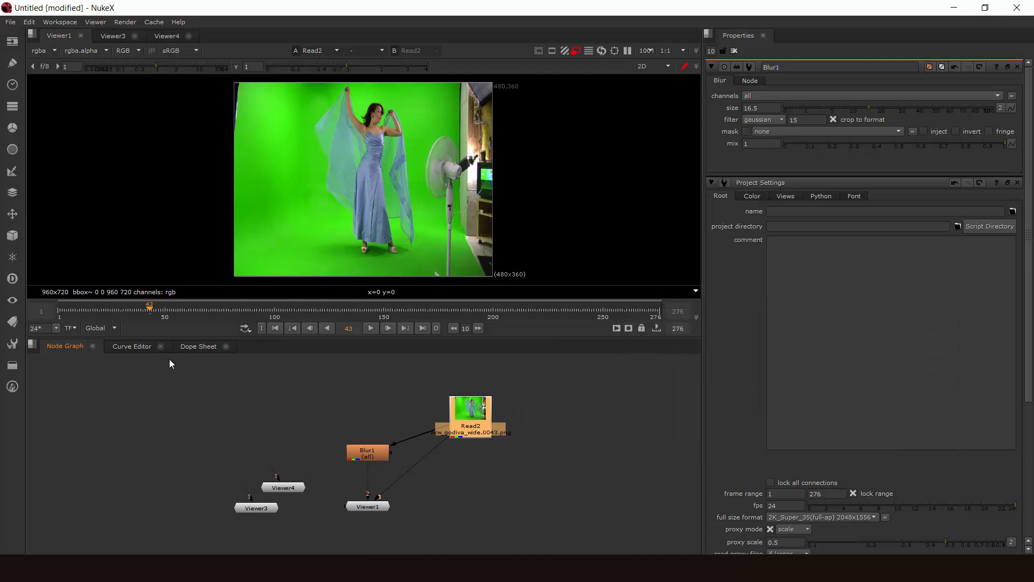
Browse the node search list in the node graph, filter it by "g", and add a Grain node below Read2
{"action": "left_click", "coordinate": [470, 478]}
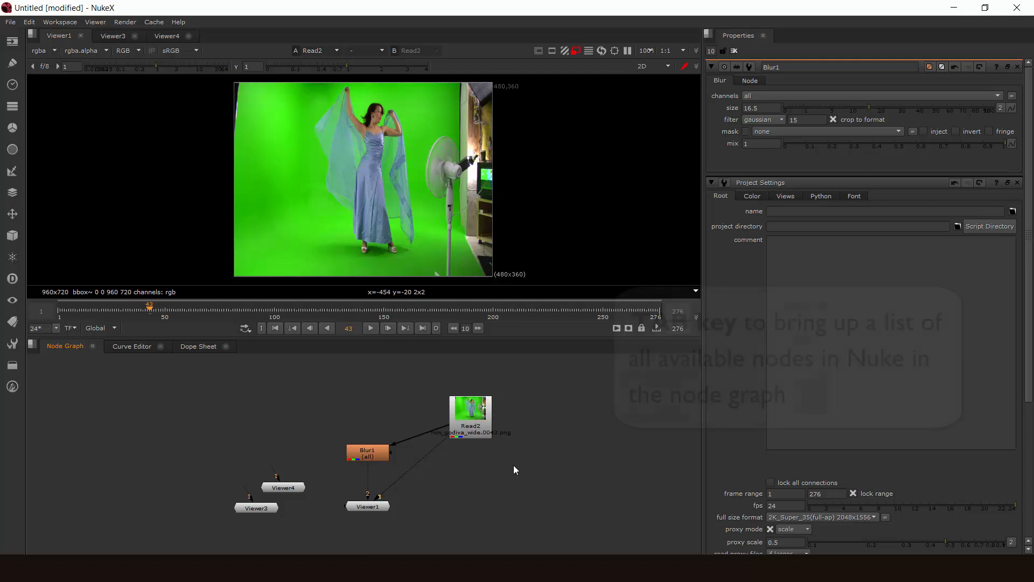
{"action": "key", "text": "Tab"}
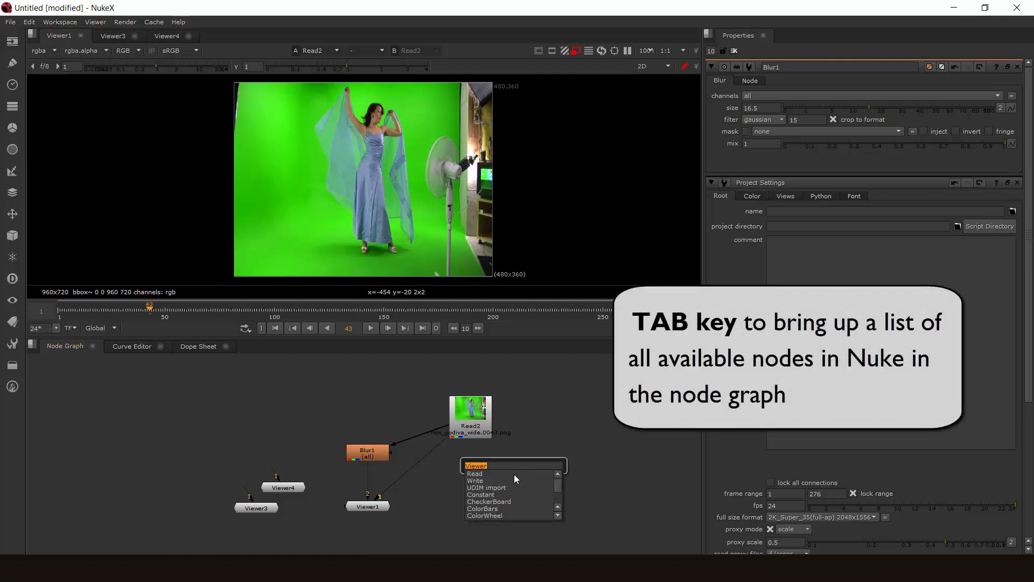
{"action": "scroll", "coordinate": [559, 486], "scroll_direction": "down", "scroll_amount": 10}
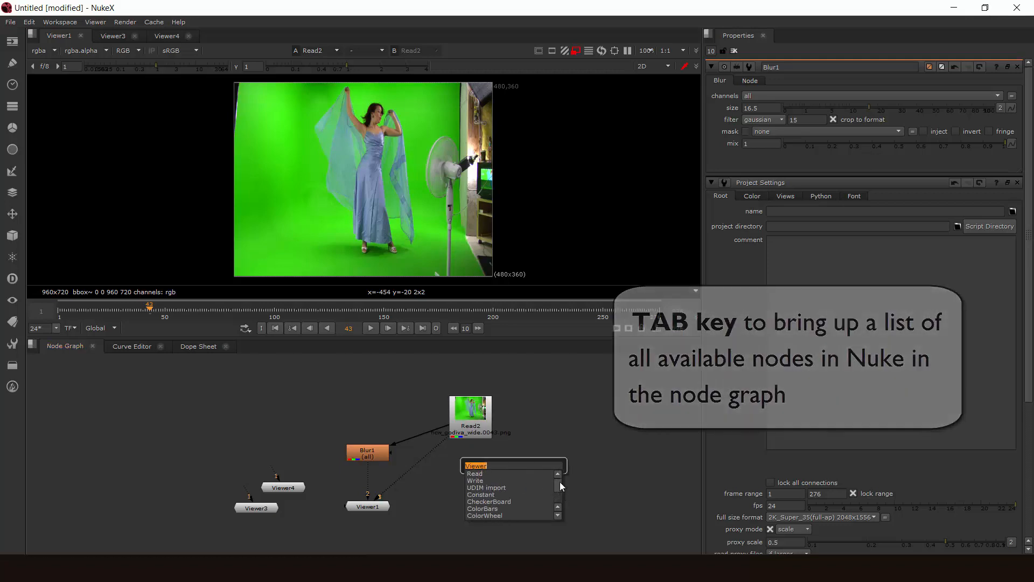
{"action": "scroll", "coordinate": [560, 483], "scroll_direction": "up", "scroll_amount": 10}
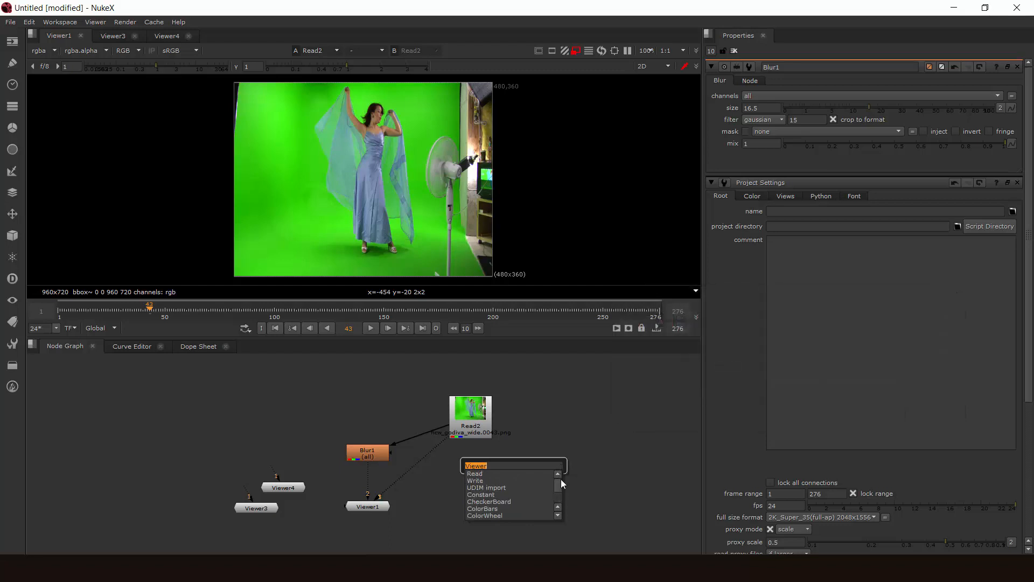
{"action": "mouse_move", "coordinate": [561, 479]}
{"action": "left_mouse_down"}
{"action": "mouse_move", "coordinate": [560, 491]}
{"action": "mouse_move", "coordinate": [557, 480]}
{"action": "left_mouse_up"}
{"action": "type", "text": "g"}
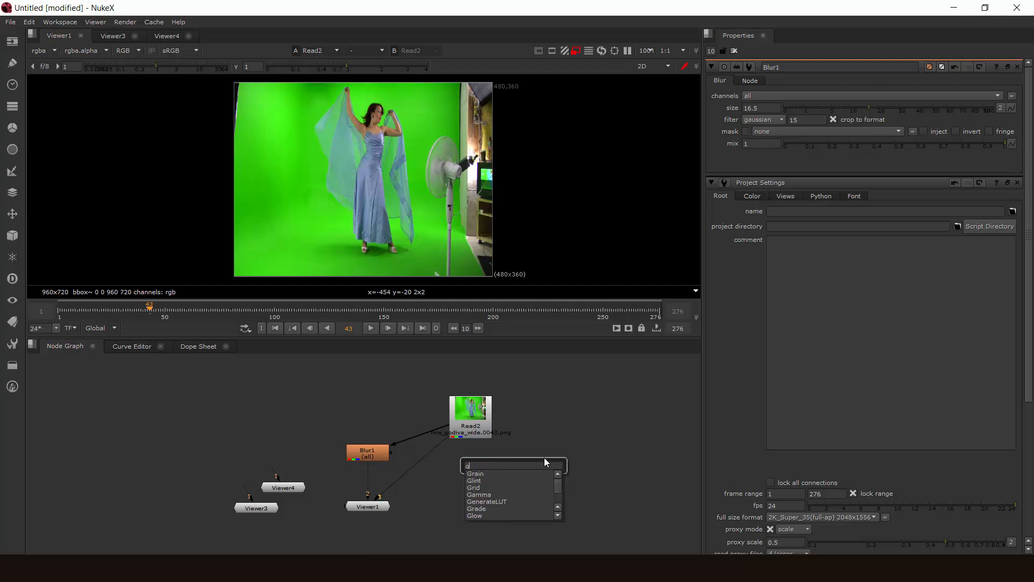
{"action": "mouse_move", "coordinate": [556, 481]}
{"action": "left_mouse_down"}
{"action": "mouse_move", "coordinate": [559, 499]}
{"action": "mouse_move", "coordinate": [555, 470]}
{"action": "left_mouse_up"}
{"action": "left_click", "coordinate": [511, 473]}
{"action": "left_click", "coordinate": [475, 494]}
Search the nodes for "g" again and add a second Grain node beside Read2
{"action": "key", "text": "Tab"}
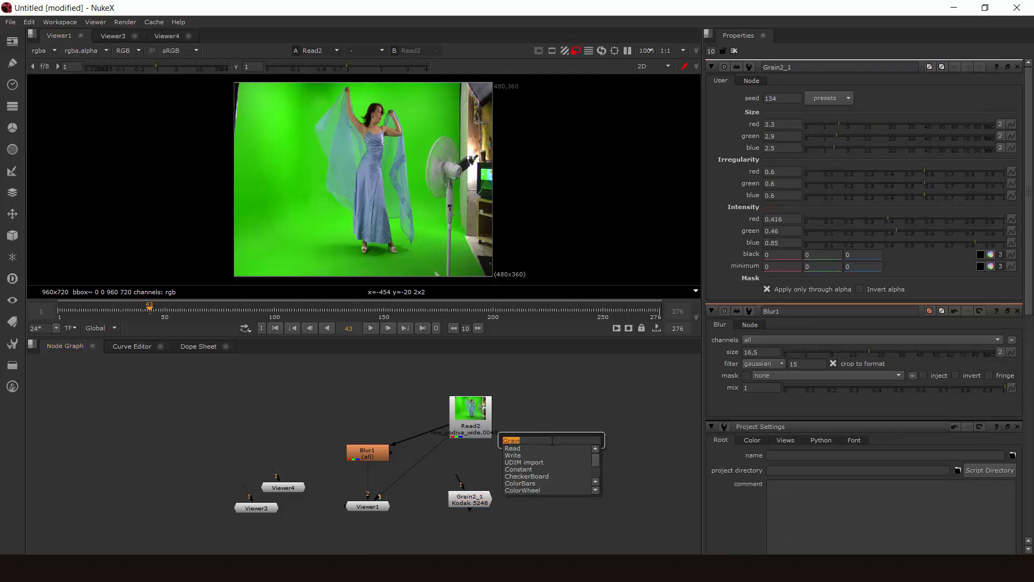
{"action": "type", "text": "g"}
{"action": "key", "text": "Return"}
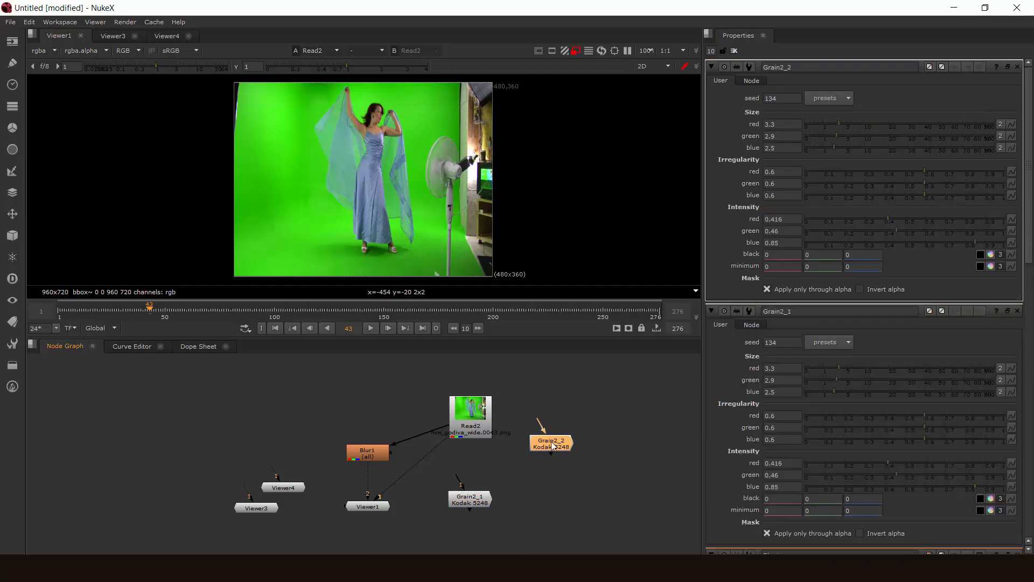
Add a Text node beside Read2 and space it apart from the second Grain node
{"action": "left_click", "coordinate": [531, 458]}
{"action": "key", "text": "Tab"}
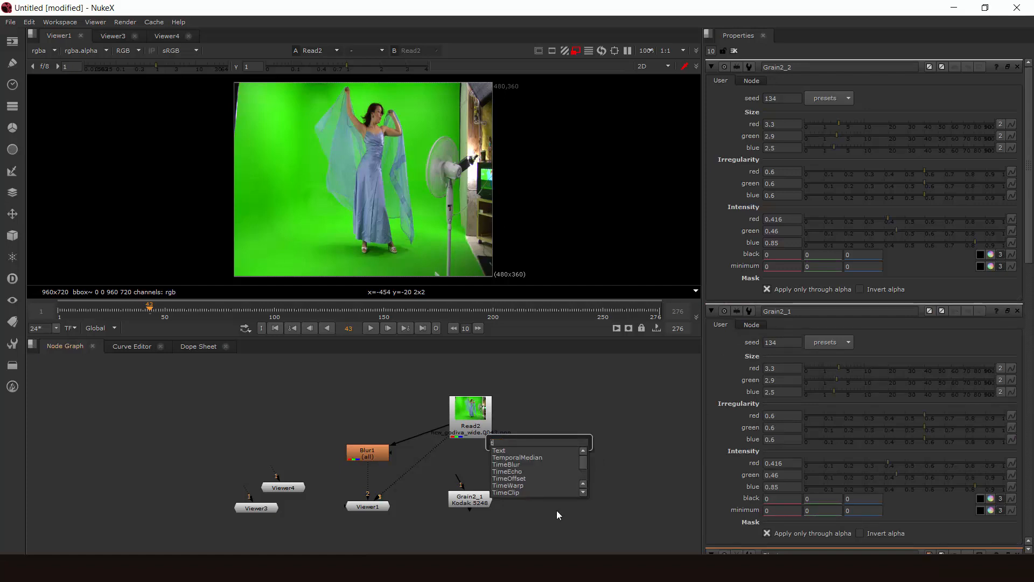
{"action": "key", "text": "Escape"}
{"action": "left_click_drag", "start_coordinate": [558, 446], "coordinate": [596, 448]}
{"action": "left_click", "coordinate": [575, 412]}
Search the nodes for "h" and add a Histogram node above the Text node
{"action": "key", "text": "Tab"}
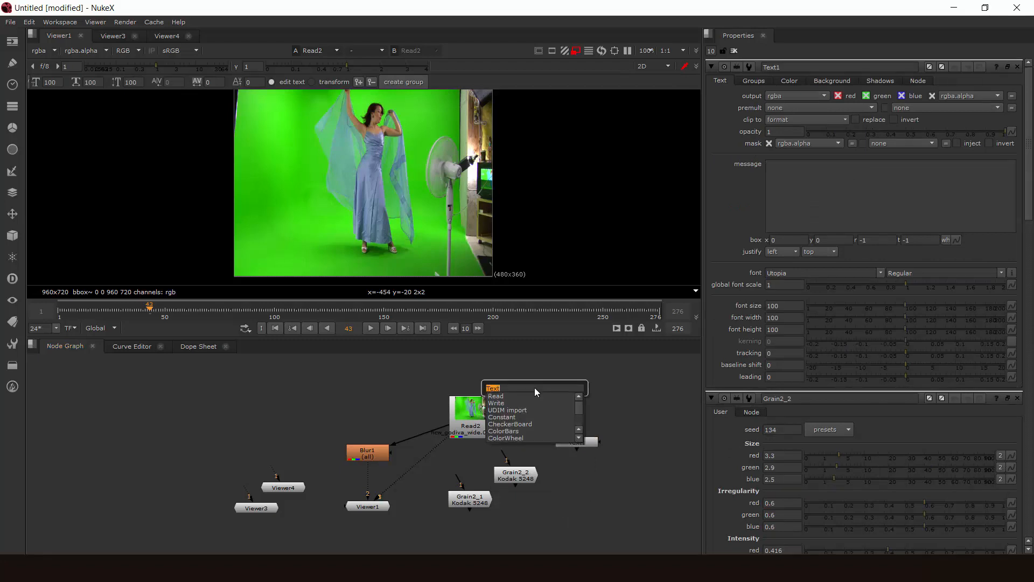
{"action": "type", "text": "h"}
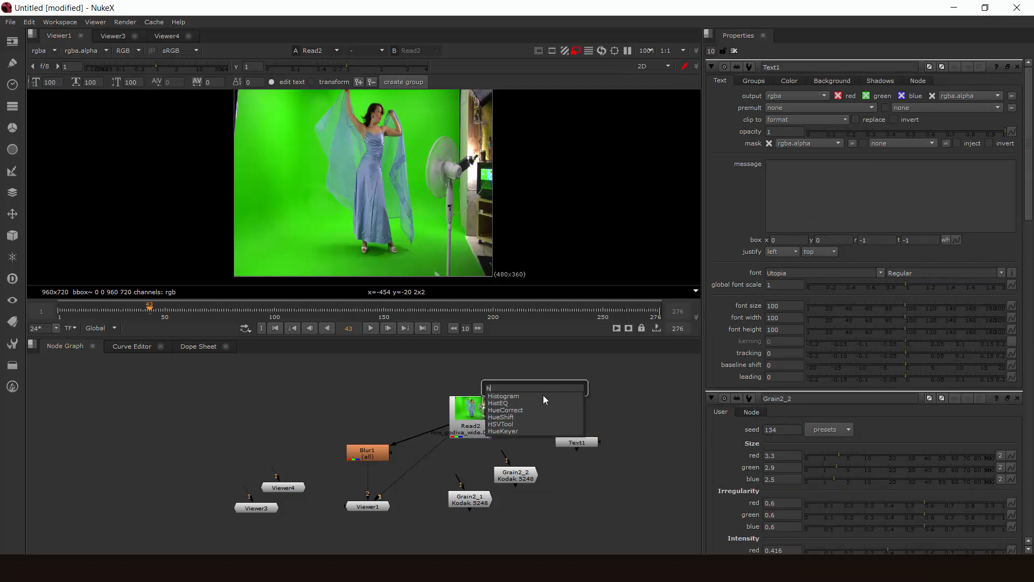
{"action": "left_click", "coordinate": [543, 396]}
{"action": "mouse_move", "coordinate": [542, 399]}
{"action": "left_mouse_down"}
{"action": "mouse_move", "coordinate": [538, 409]}
{"action": "mouse_move", "coordinate": [541, 397]}
{"action": "mouse_move", "coordinate": [550, 407]}
{"action": "left_mouse_up"}
{"action": "left_click", "coordinate": [592, 387]}
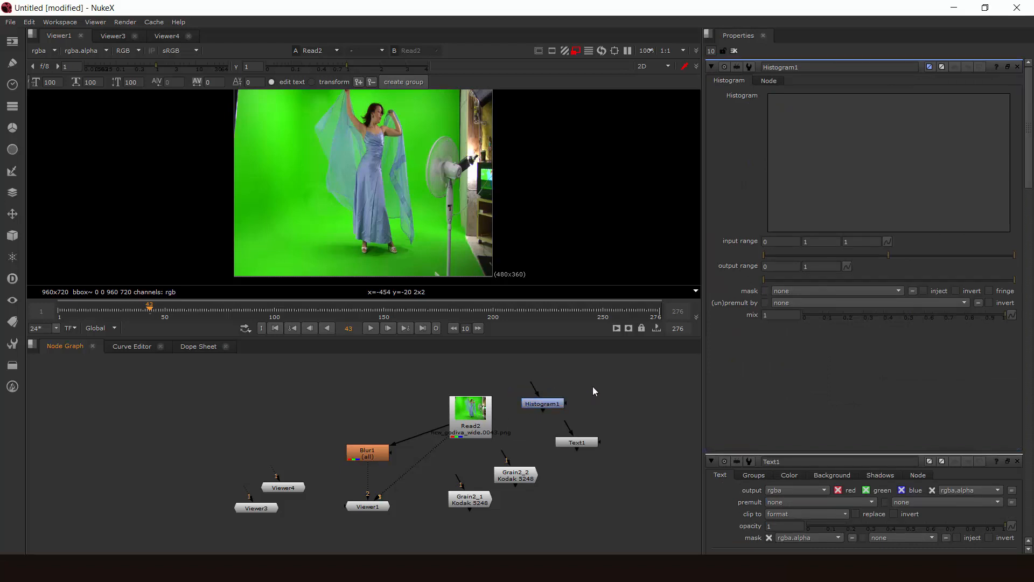
Search the nodes for "h" and add a HistEQ node to the right of the Histogram node
{"action": "middle_click_drag", "start_coordinate": [590, 415], "coordinate": [507, 442]}
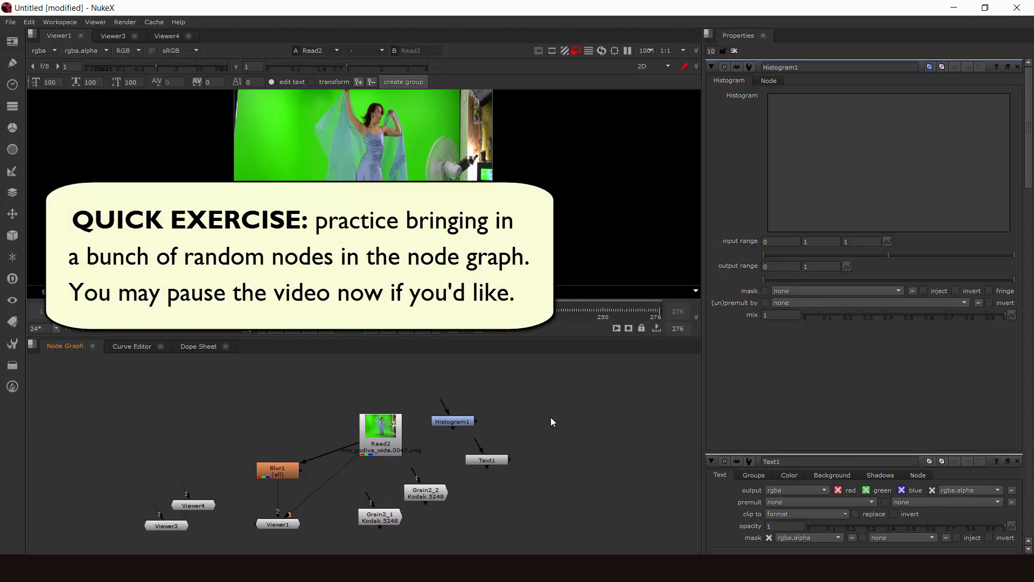
{"action": "key", "text": "Tab"}
{"action": "type", "text": "h"}
{"action": "key", "text": "Down"}
{"action": "key", "text": "Down"}
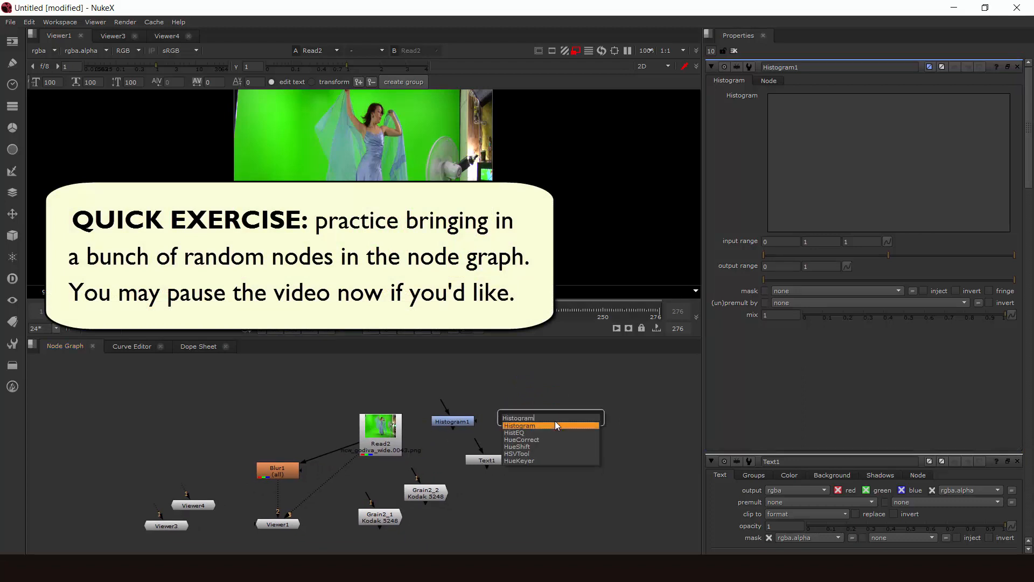
{"action": "key", "text": "Return"}
Add two Invert nodes, two PLogLin nodes and a Roto node around the Read2 node by searching for them
{"action": "left_click", "coordinate": [482, 367]}
{"action": "middle_click_drag", "start_coordinate": [481, 366], "coordinate": [516, 402]}
{"action": "key", "text": "Tab"}
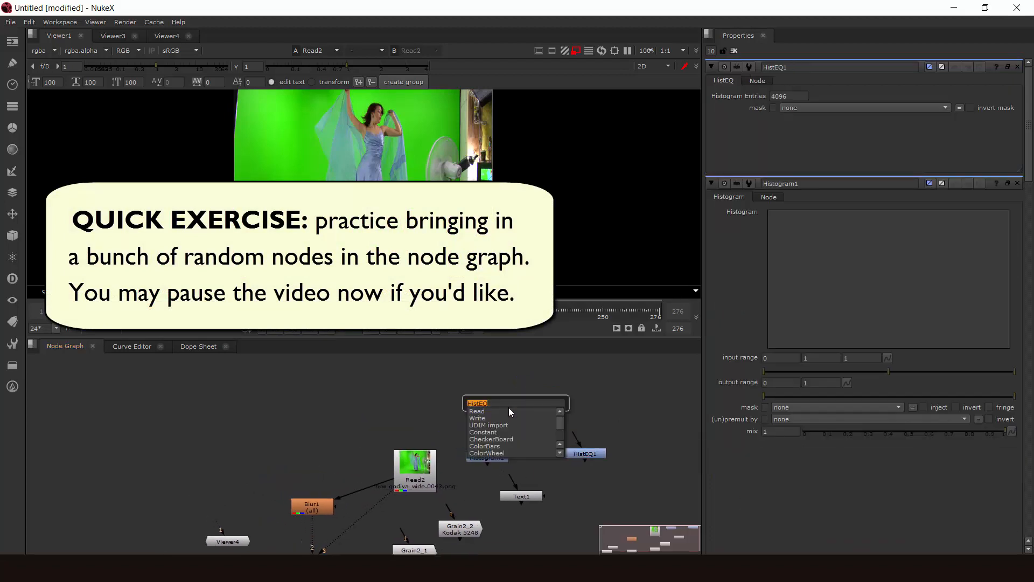
{"action": "type", "text": "i"}
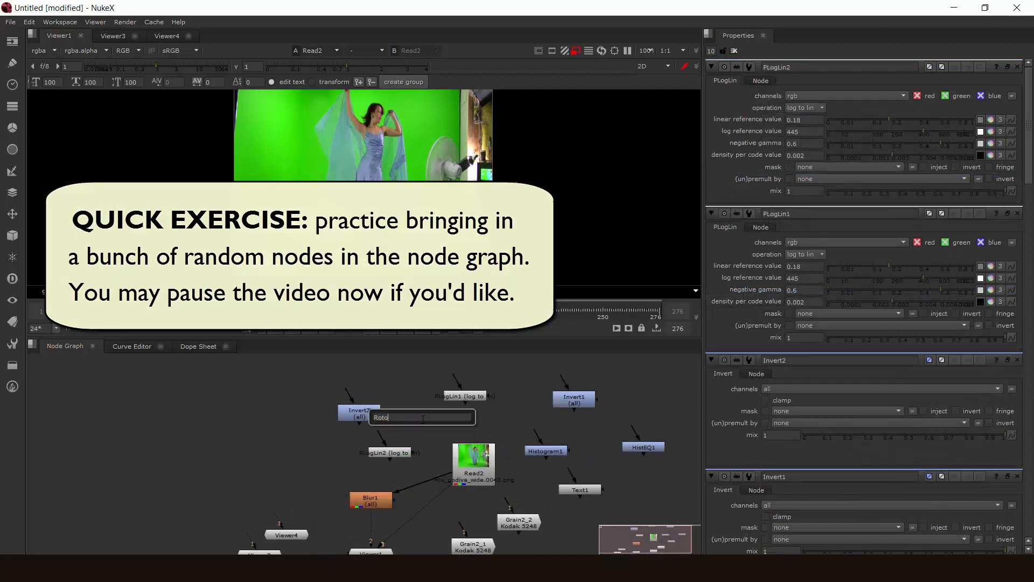
{"action": "key", "text": "Return"}
{"action": "left_click", "coordinate": [463, 424]}
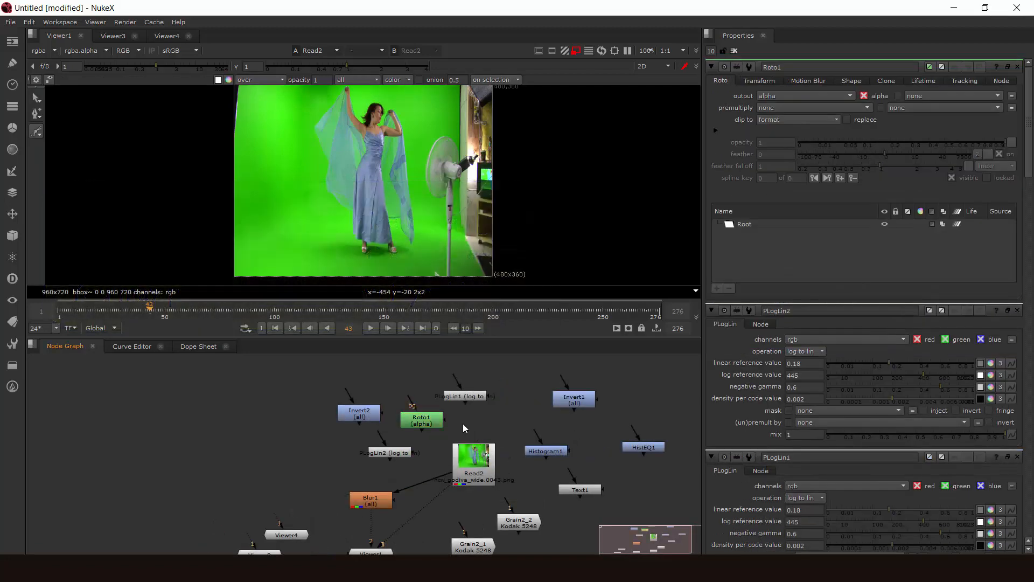
Make the node graph pane taller by raising its border with the viewer pane
{"action": "middle_click_drag", "start_coordinate": [477, 422], "coordinate": [487, 464]}
{"action": "scroll", "coordinate": [469, 446], "scroll_direction": "up", "scroll_amount": 5}
{"action": "scroll", "coordinate": [494, 461], "scroll_direction": "down", "scroll_amount": 4}
{"action": "middle_click_drag", "start_coordinate": [475, 393], "coordinate": [442, 356]}
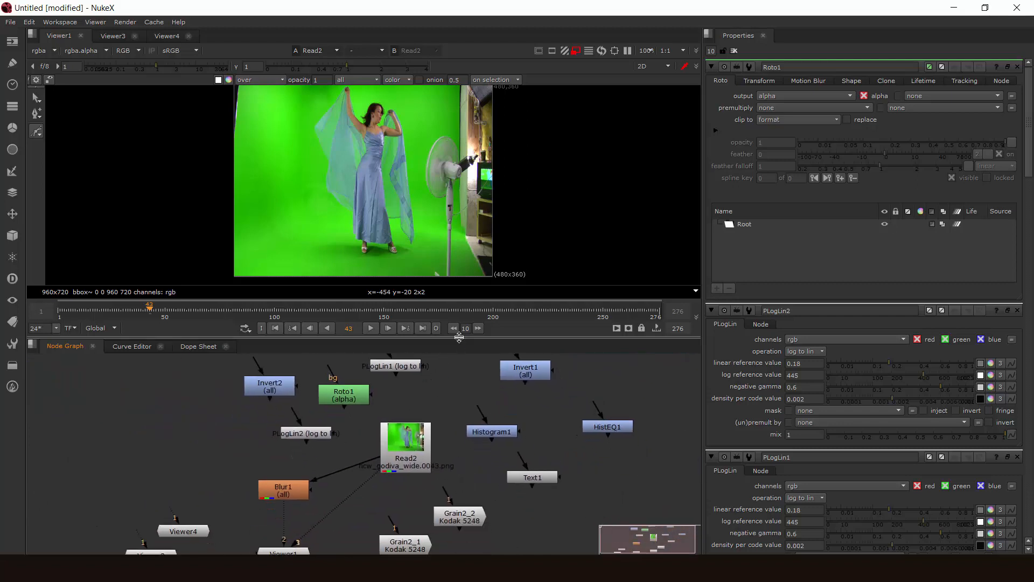
{"action": "left_click_drag", "start_coordinate": [474, 338], "coordinate": [447, 306]}
{"action": "middle_click_drag", "start_coordinate": [461, 351], "coordinate": [501, 368]}
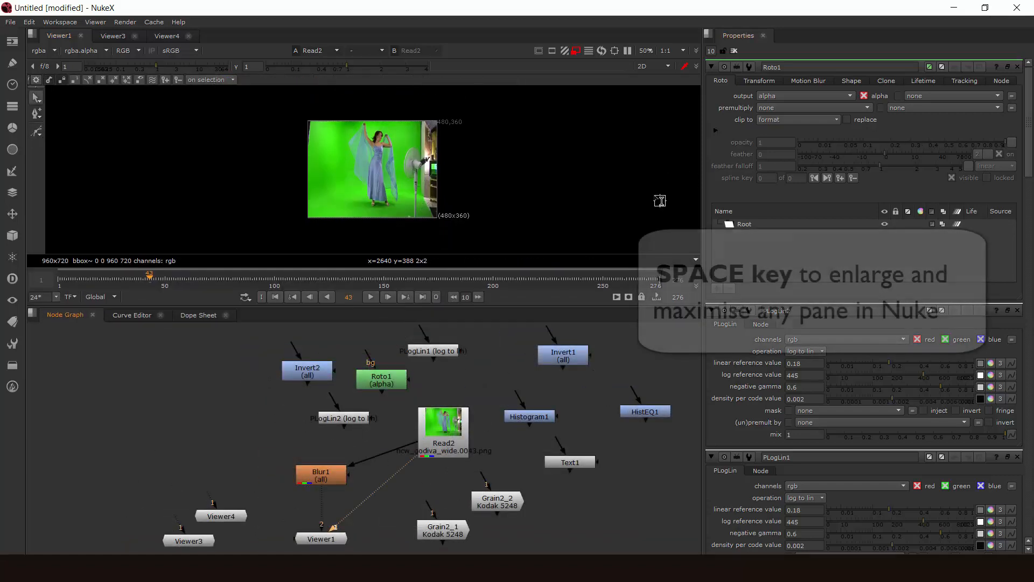
{"action": "middle_click_drag", "start_coordinate": [520, 363], "coordinate": [466, 363]}
Maximize the node graph pane to see all nodes and restore the normal layout
{"action": "key", "text": "space"}
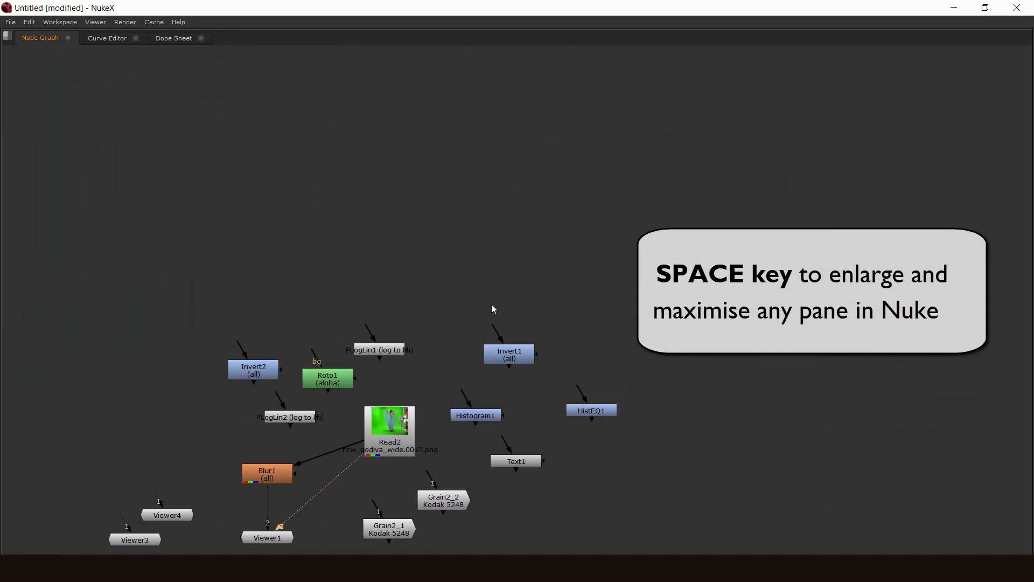
{"action": "middle_click", "coordinate": [492, 305]}
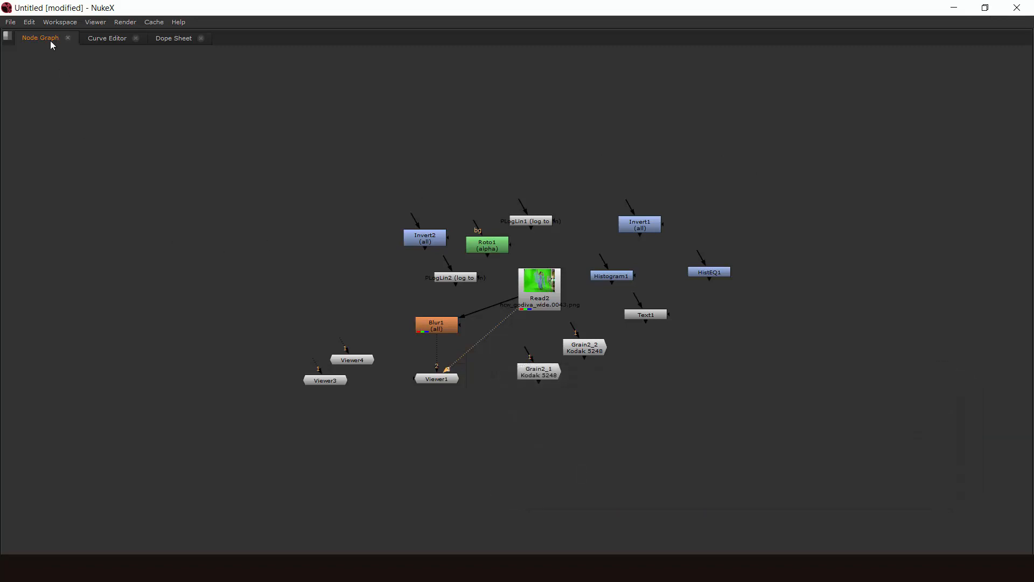
{"action": "key", "text": "space"}
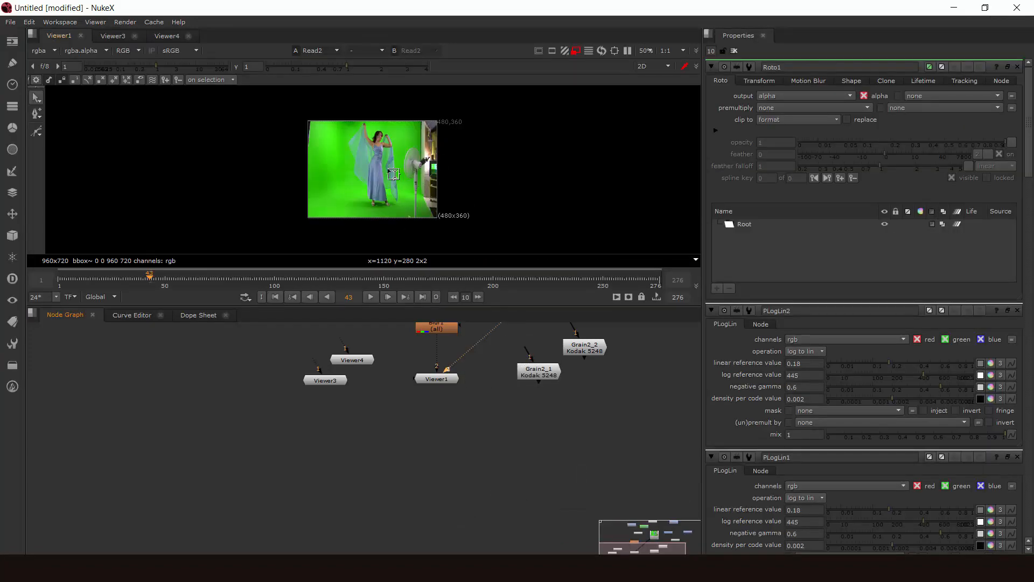
Maximize and restore individual panes several times, starting with the viewer
{"action": "key", "text": "space"}
{"action": "key", "text": "space"}
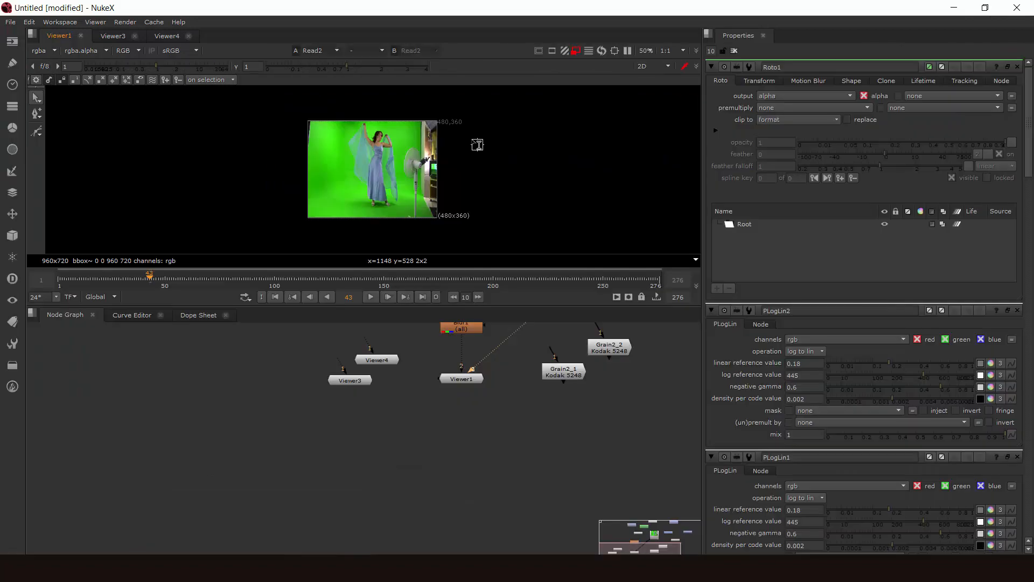
{"action": "key", "text": "space"}
{"action": "key", "text": "space"}
{"action": "key", "text": "space"}
{"action": "key", "text": "space"}
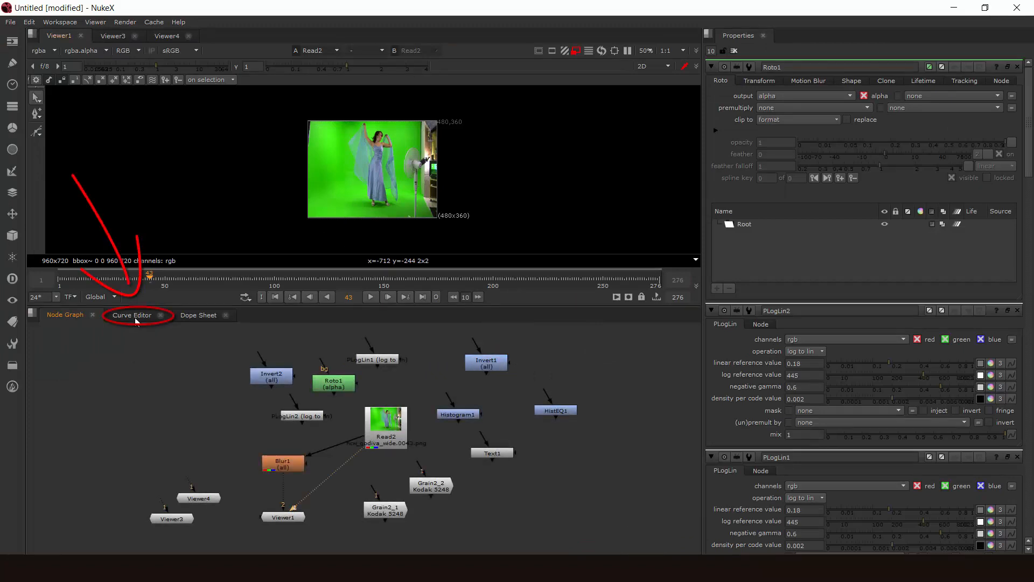
Look through the Curve Editor and the Dope Sheet, and return to the node graph
{"action": "left_click", "coordinate": [135, 315]}
{"action": "mouse_move", "coordinate": [421, 420]}
{"action": "middle_mouse_down"}
{"action": "mouse_move", "coordinate": [565, 411]}
{"action": "mouse_move", "coordinate": [450, 448]}
{"action": "mouse_move", "coordinate": [522, 434]}
{"action": "mouse_move", "coordinate": [532, 474]}
{"action": "middle_mouse_up"}
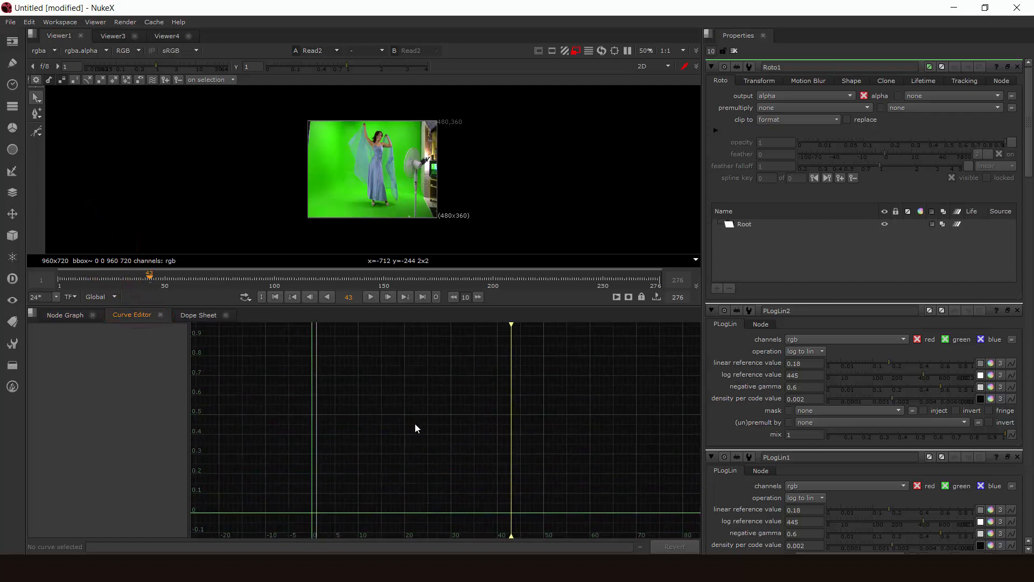
{"action": "middle_click_drag", "start_coordinate": [392, 475], "coordinate": [281, 384]}
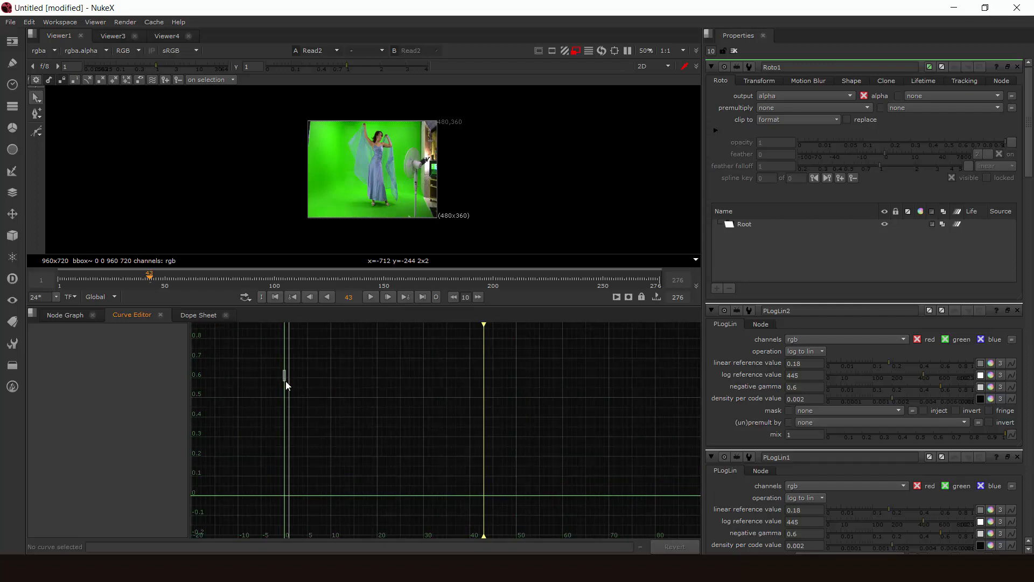
{"action": "middle_click_drag", "start_coordinate": [285, 380], "coordinate": [282, 418]}
{"action": "left_click", "coordinate": [197, 317]}
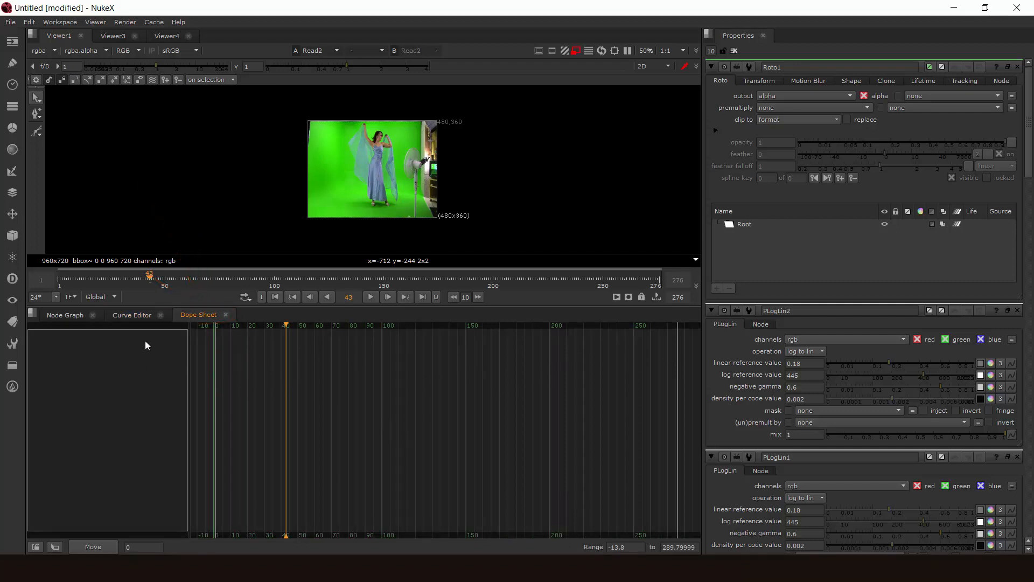
{"action": "left_click", "coordinate": [141, 318]}
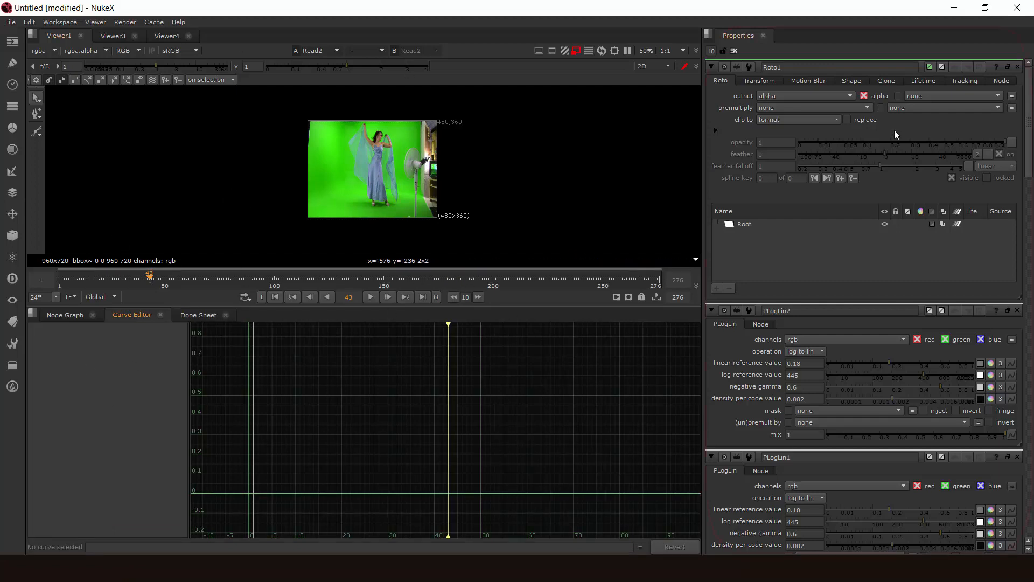
{"action": "left_click", "coordinate": [80, 315]}
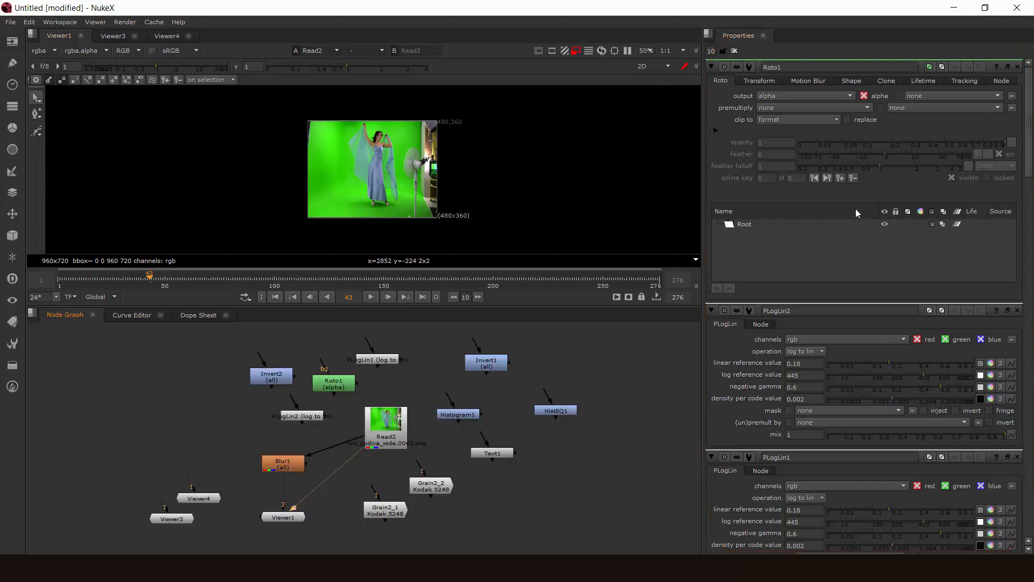
Search the nodes for "tr" and add a Transform node to the right of Invert1
{"action": "middle_click_drag", "start_coordinate": [560, 377], "coordinate": [515, 383]}
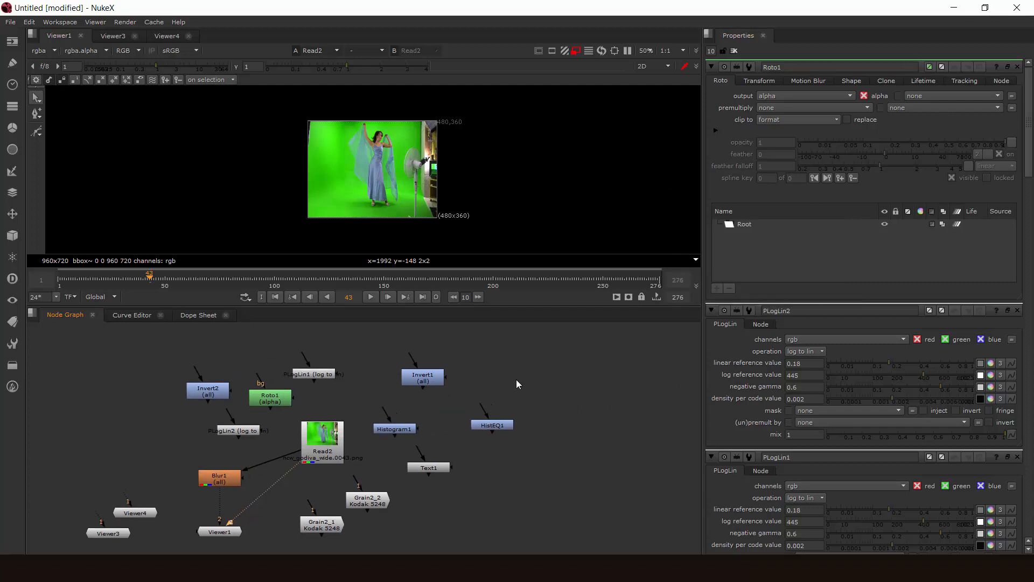
{"action": "key", "text": "Tab"}
{"action": "type", "text": "tr"}
{"action": "key", "text": "Down"}
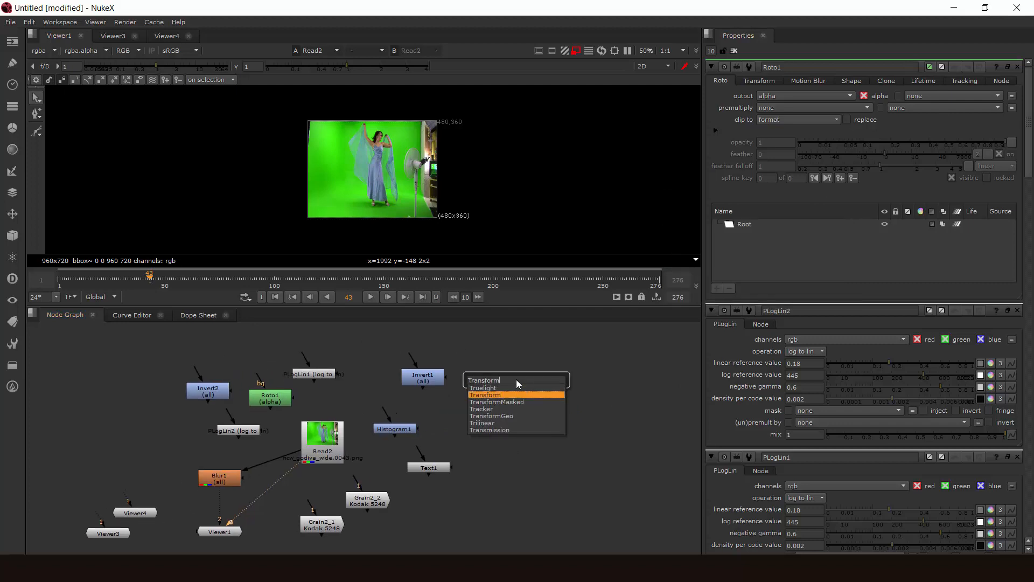
{"action": "key", "text": "Return"}
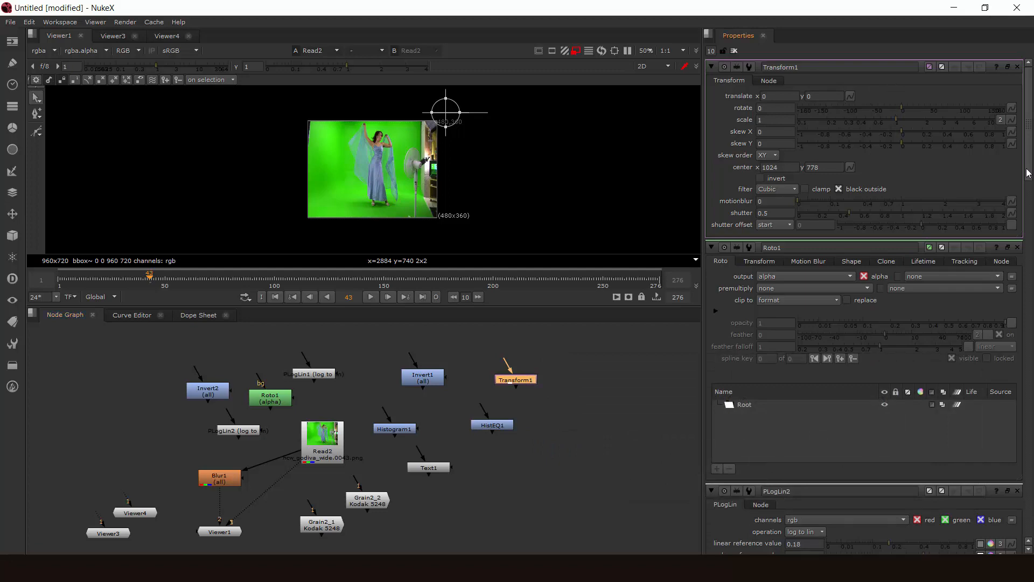
Look through the open node properties and set the maximum number of displayed property panels to 1
{"action": "left_click_drag", "start_coordinate": [1027, 173], "coordinate": [1019, 86]}
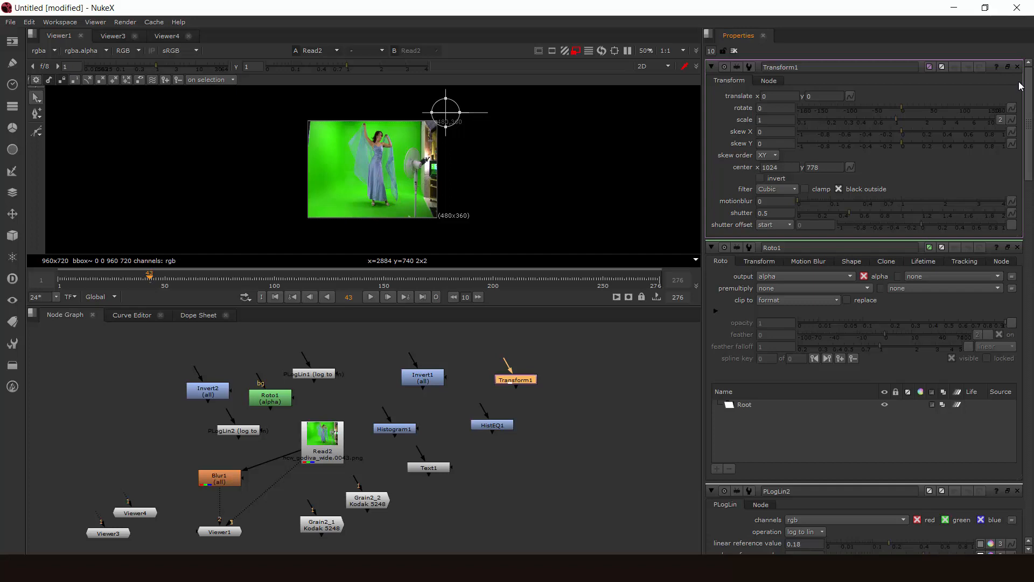
{"action": "left_click", "coordinate": [711, 51]}
{"action": "key", "text": "Return"}
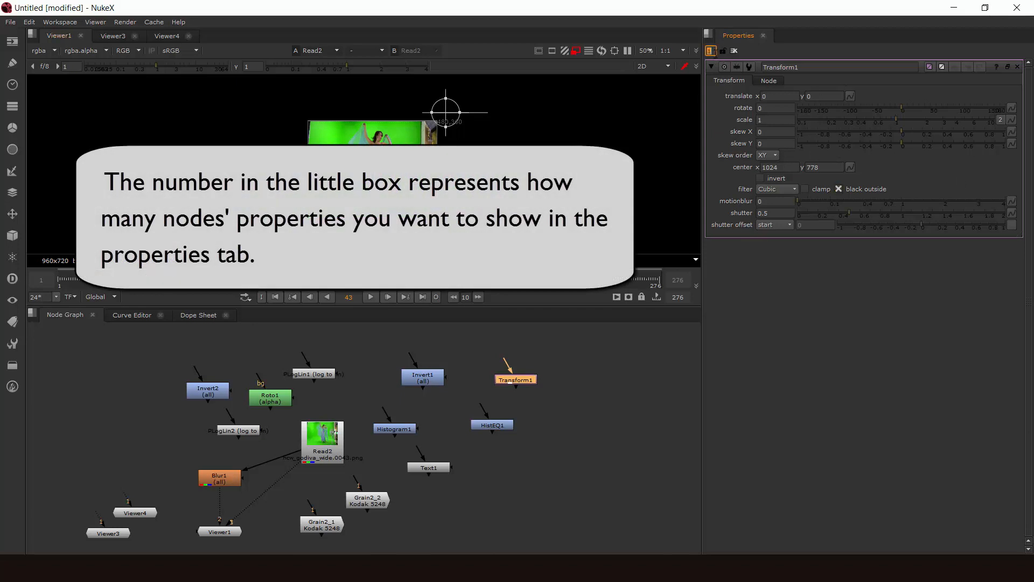
Set the maximum number of property panels to 5 and open the properties of Invert1 and HistEQ1
{"action": "left_click", "coordinate": [456, 396]}
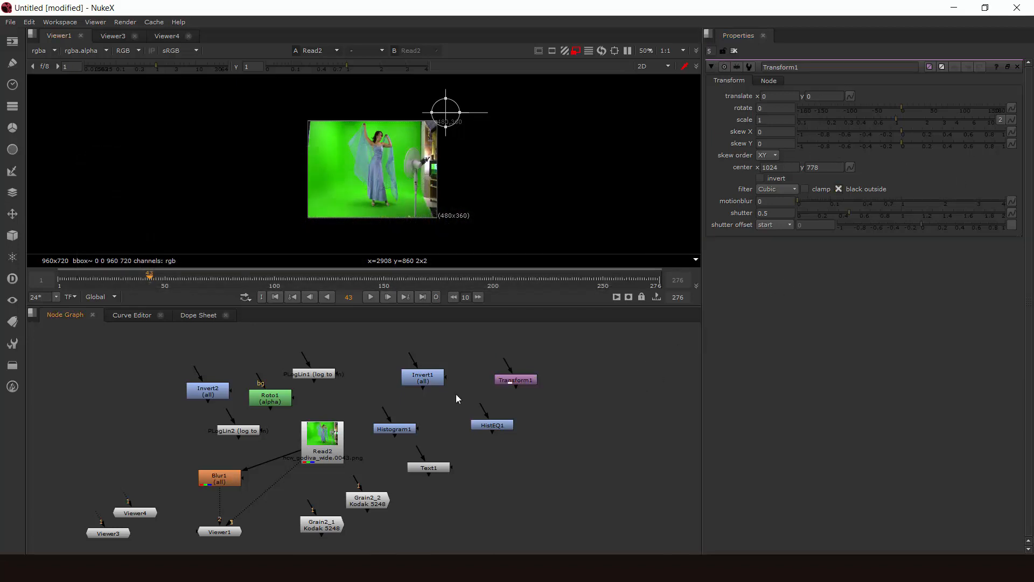
{"action": "double_click", "coordinate": [415, 381]}
{"action": "double_click", "coordinate": [481, 425]}
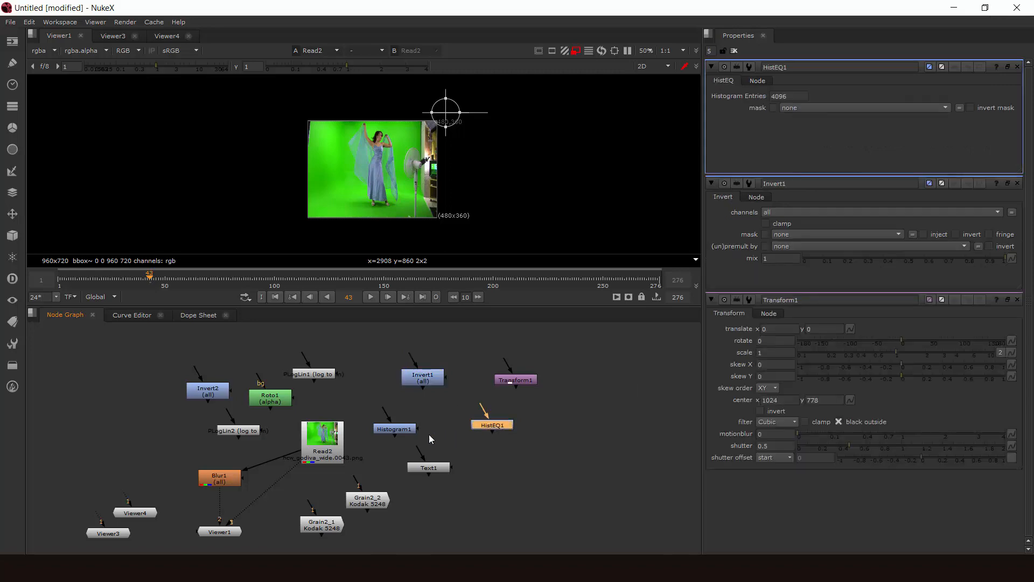
Open the properties of Histogram1, Text1 and PLogLin1 and look through the stacked property panels
{"action": "double_click", "coordinate": [396, 429]}
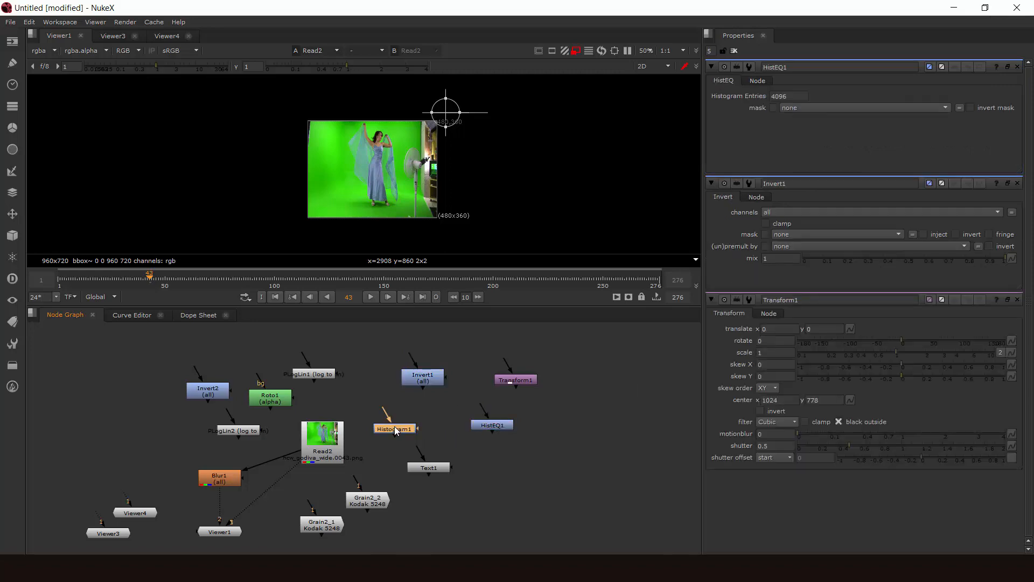
{"action": "double_click", "coordinate": [425, 468]}
{"action": "left_click_drag", "start_coordinate": [1030, 228], "coordinate": [979, 499]}
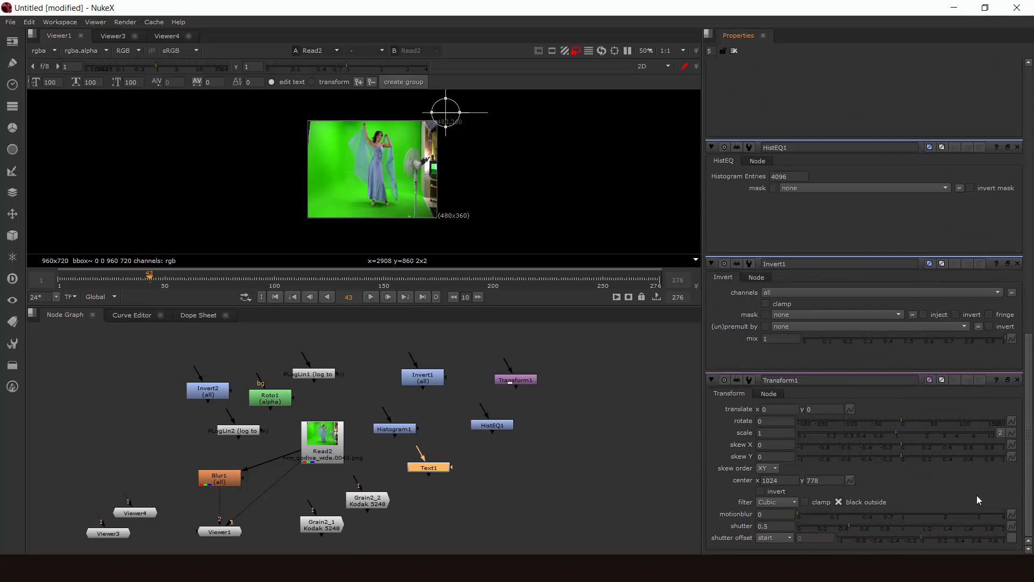
{"action": "double_click", "coordinate": [317, 375]}
{"action": "left_click_drag", "start_coordinate": [1027, 262], "coordinate": [1021, 175]}
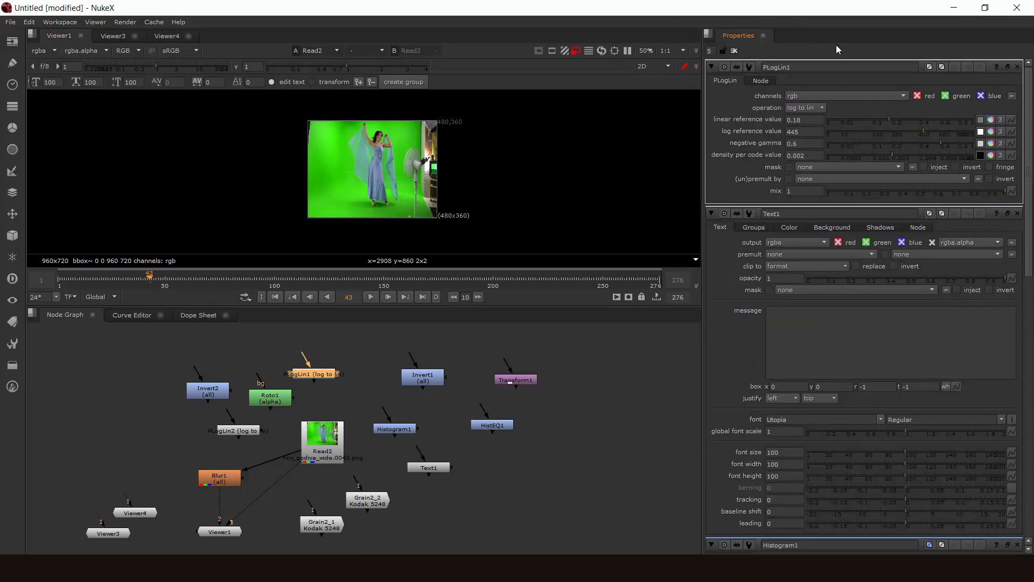
Close the Text1, Histogram1 and HistEQ1 property panels one by one, and clear all remaining panels at once
{"action": "left_click", "coordinate": [1018, 214]}
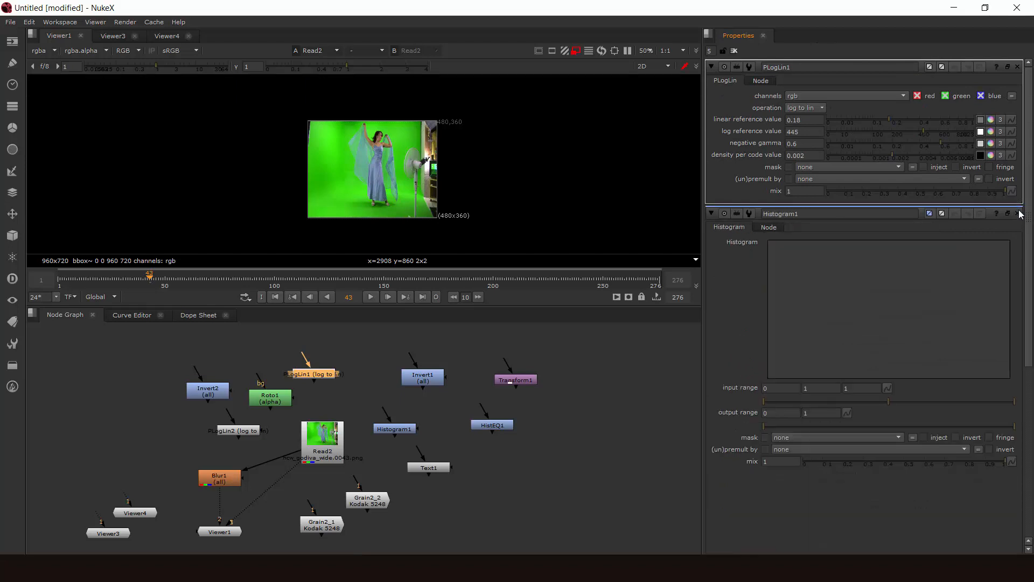
{"action": "left_click", "coordinate": [1018, 214]}
{"action": "left_click", "coordinate": [1018, 214]}
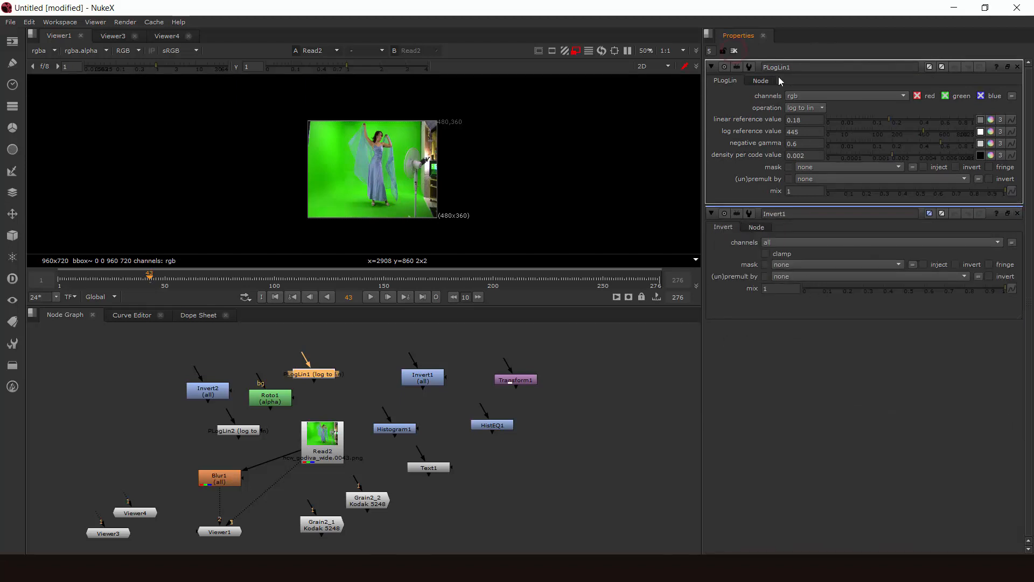
{"action": "left_click", "coordinate": [735, 52]}
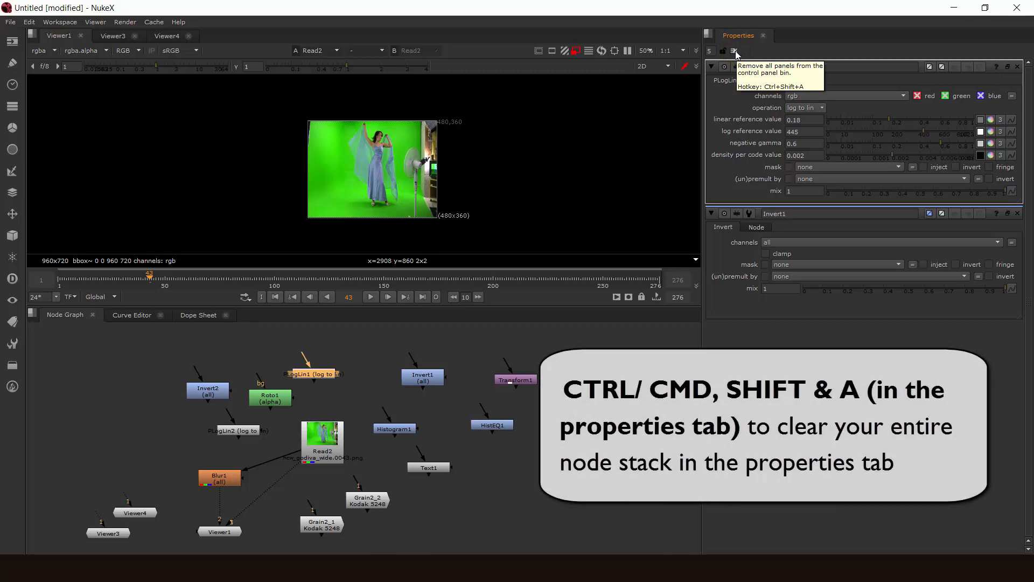
{"action": "left_click", "coordinate": [734, 51]}
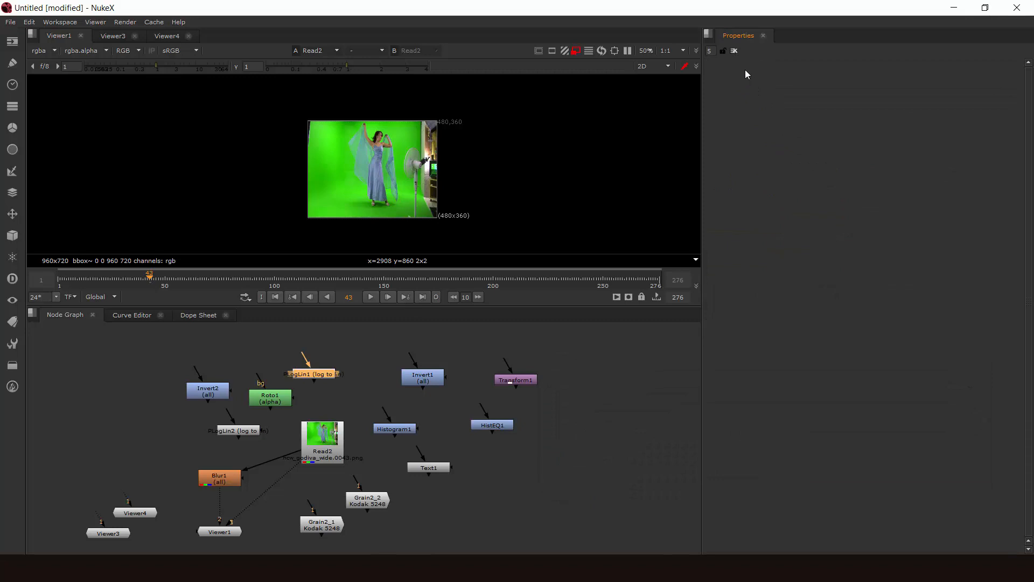
Open the properties of Transform1, Invert1 and HistEQ1, and clear the whole stack of property panels
{"action": "double_click", "coordinate": [525, 378]}
{"action": "double_click", "coordinate": [425, 380]}
{"action": "double_click", "coordinate": [478, 425]}
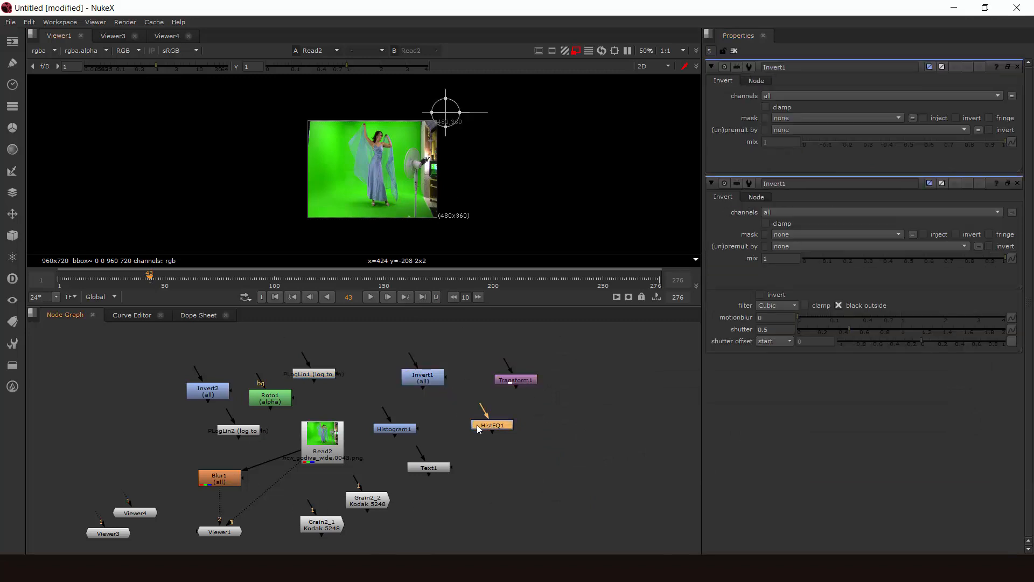
{"action": "key", "text": "ctrl+shift+a"}
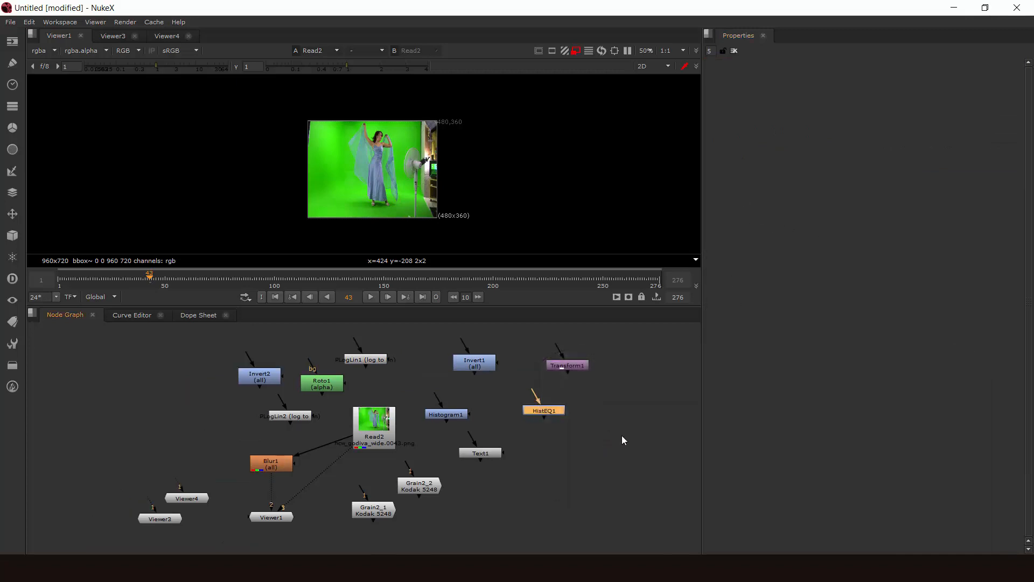
{"action": "middle_click_drag", "start_coordinate": [626, 432], "coordinate": [643, 439]}
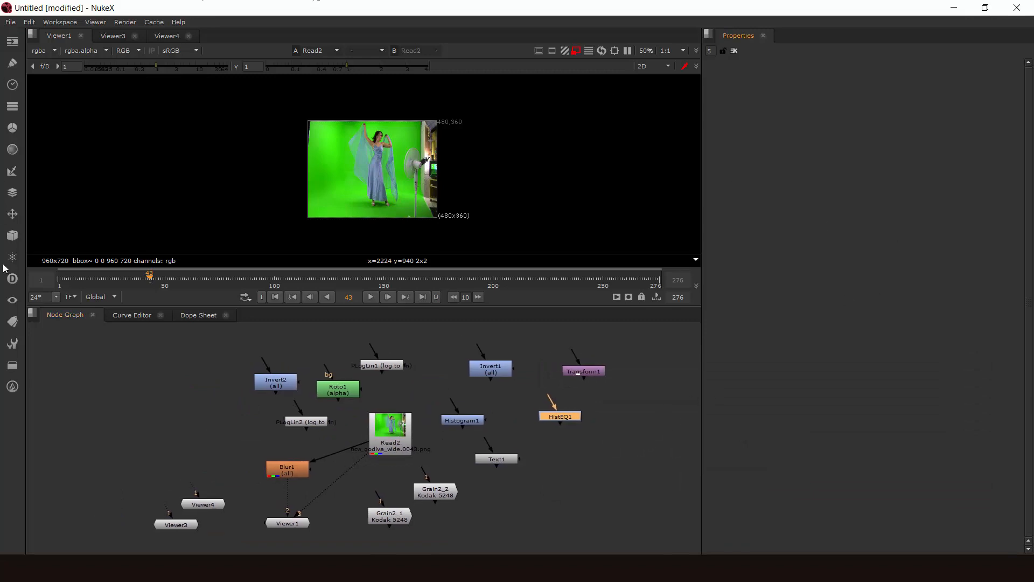